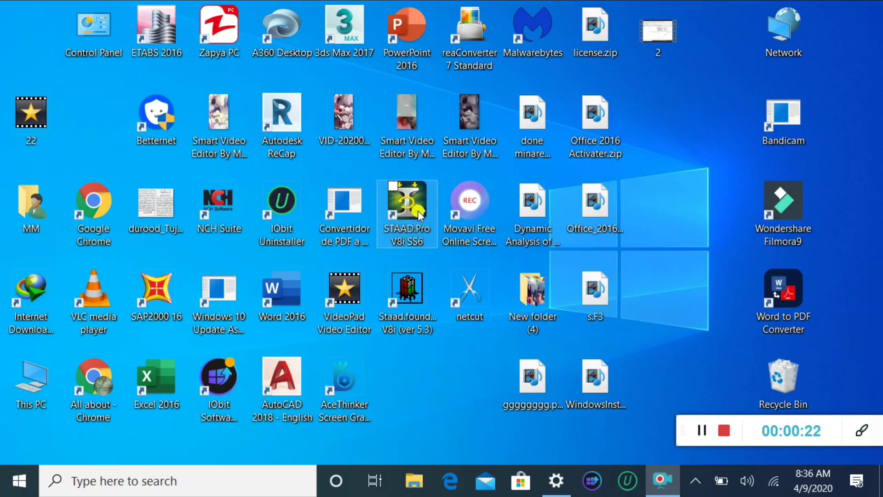
Launch STAAD.Pro V8i SS6 from the desktop and agree to run it at the current screen resolution.
{"action": "left_click", "coordinate": [451, 346]}
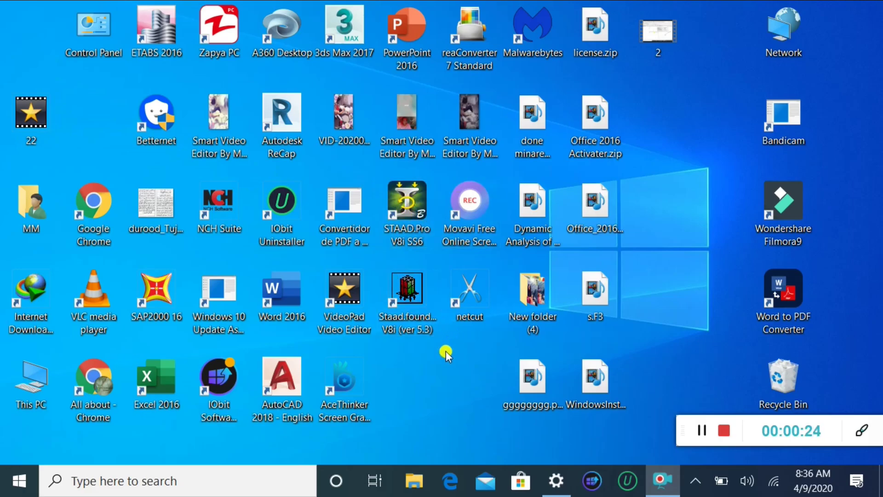
{"action": "left_click", "coordinate": [390, 202]}
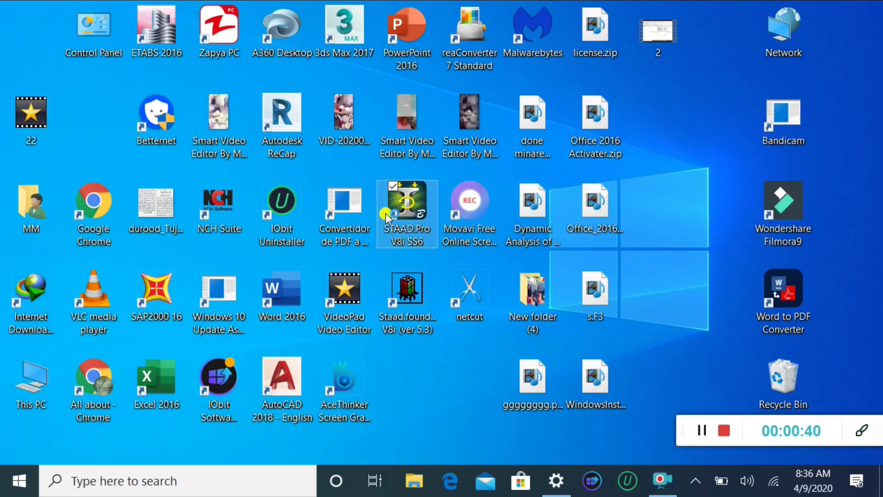
{"action": "double_click", "coordinate": [417, 220]}
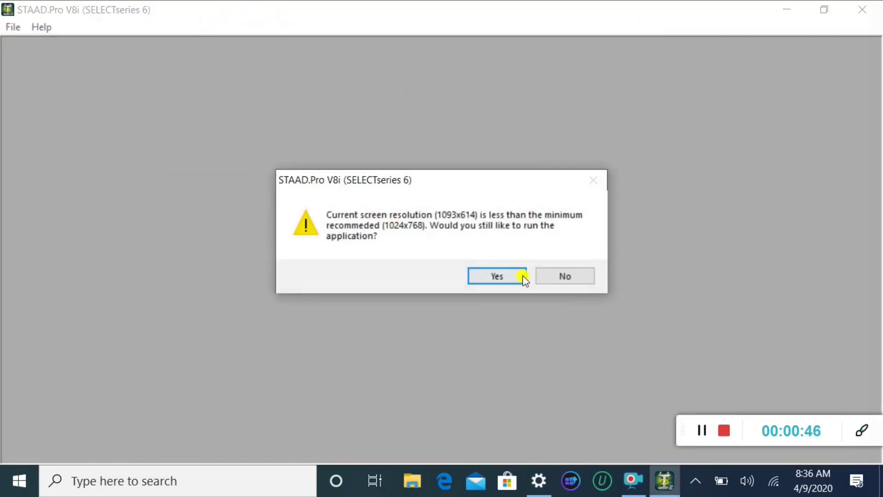
{"action": "left_click", "coordinate": [498, 275]}
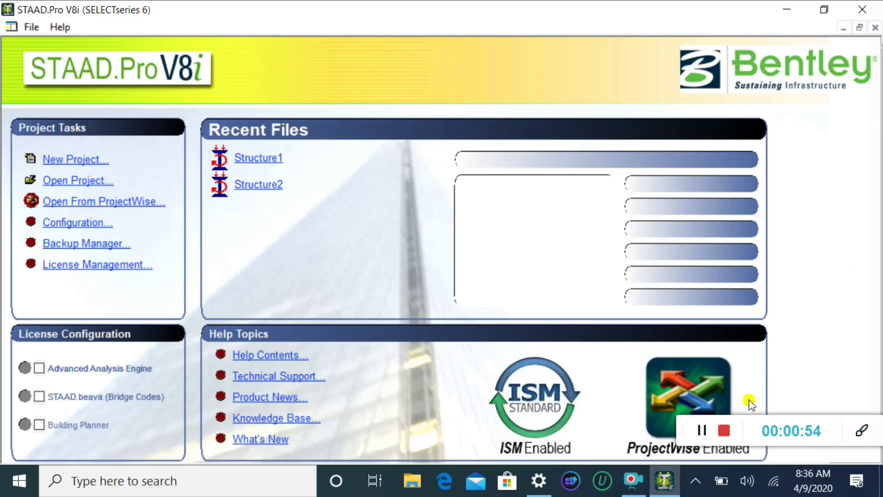
{"action": "left_click", "coordinate": [702, 430]}
{"action": "left_click", "coordinate": [676, 431]}
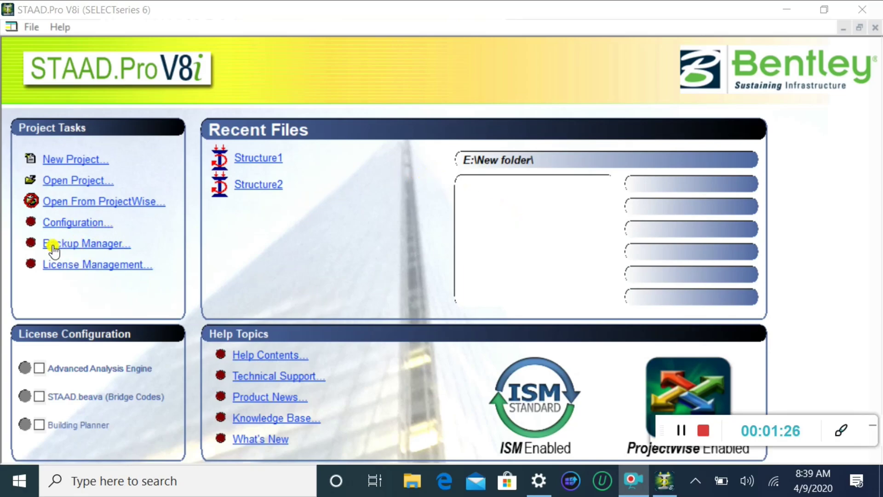
Examine the activation status of each installed STAAD product in the License Management Tool.
{"action": "left_click", "coordinate": [76, 271]}
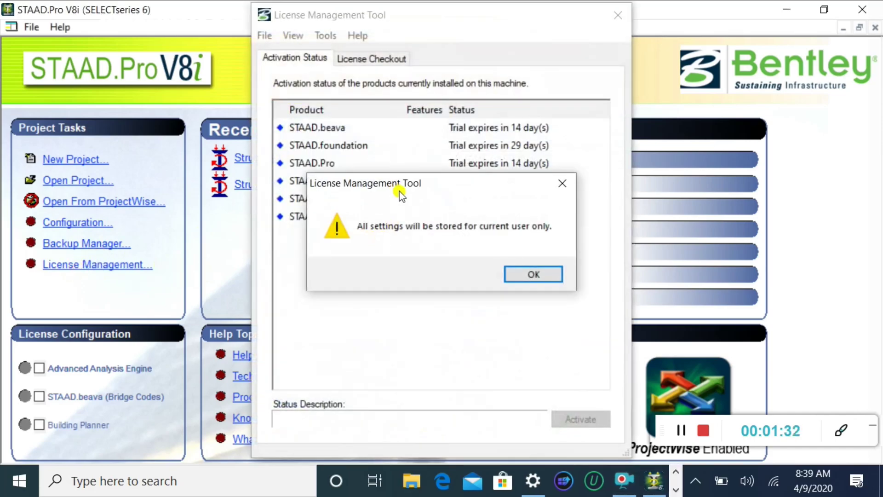
{"action": "left_click", "coordinate": [531, 274]}
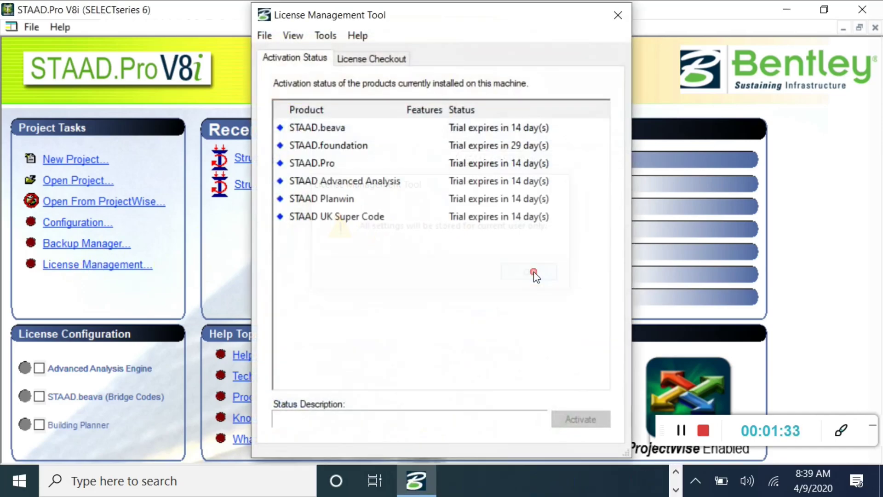
{"action": "left_click", "coordinate": [332, 128]}
{"action": "left_click", "coordinate": [343, 145]}
{"action": "left_click", "coordinate": [344, 160]}
{"action": "left_click", "coordinate": [349, 179]}
{"action": "left_click", "coordinate": [357, 196]}
{"action": "left_click", "coordinate": [349, 215]}
{"action": "left_click", "coordinate": [361, 196]}
{"action": "left_click", "coordinate": [361, 165]}
{"action": "left_click", "coordinate": [362, 146]}
{"action": "left_click", "coordinate": [363, 129]}
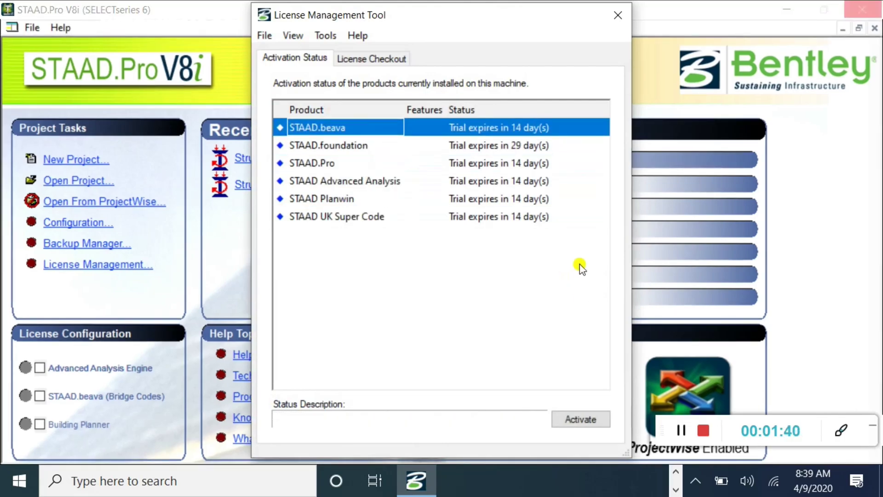
{"action": "left_click", "coordinate": [315, 144]}
{"action": "left_click", "coordinate": [321, 199]}
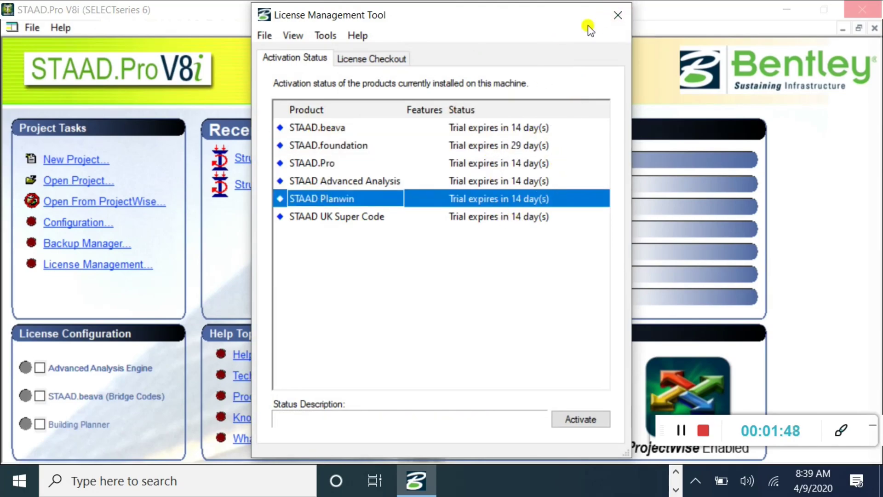
Try to view the licenses available for checkout and close the License Management Tool.
{"action": "left_click", "coordinate": [349, 58]}
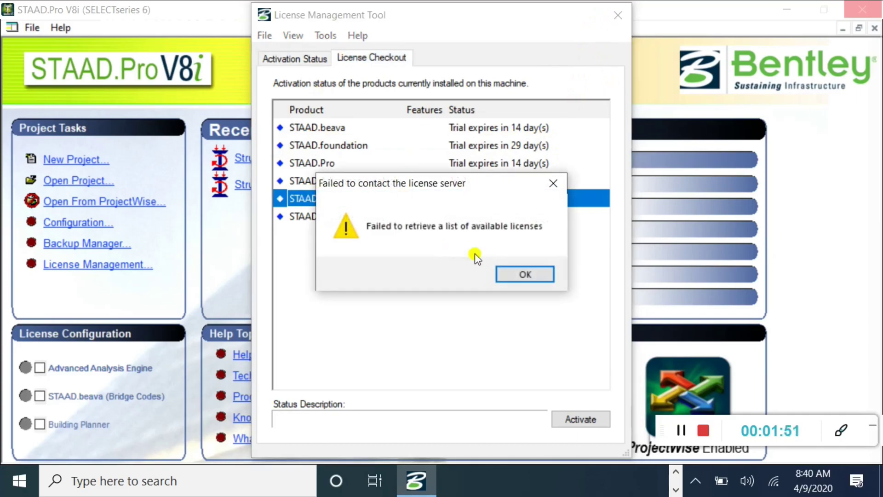
{"action": "left_click", "coordinate": [525, 274]}
{"action": "left_click", "coordinate": [617, 15]}
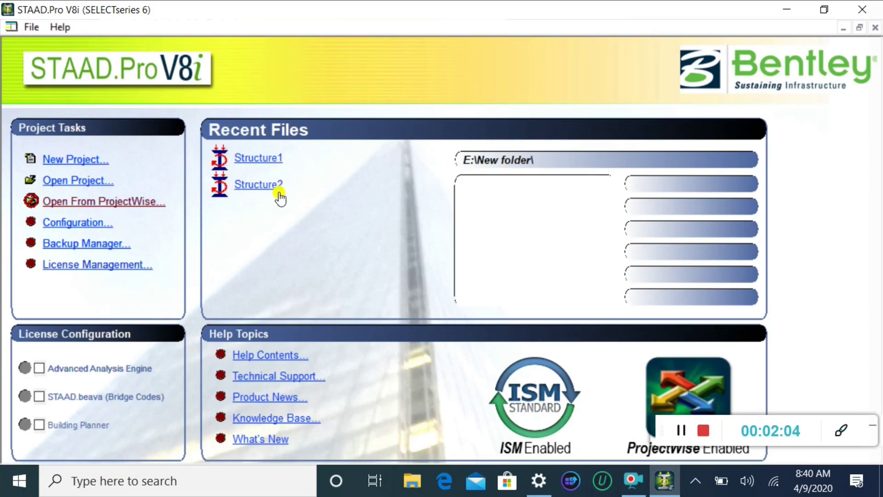
Open the recent file Structure1 to look at its model and preview it among the recent files.
{"action": "mouse_move", "coordinate": [256, 159]}
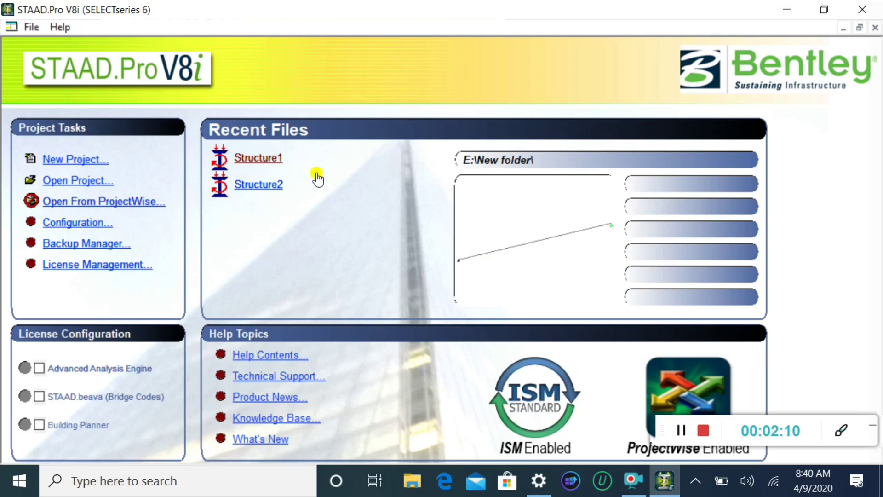
{"action": "left_click", "coordinate": [244, 158]}
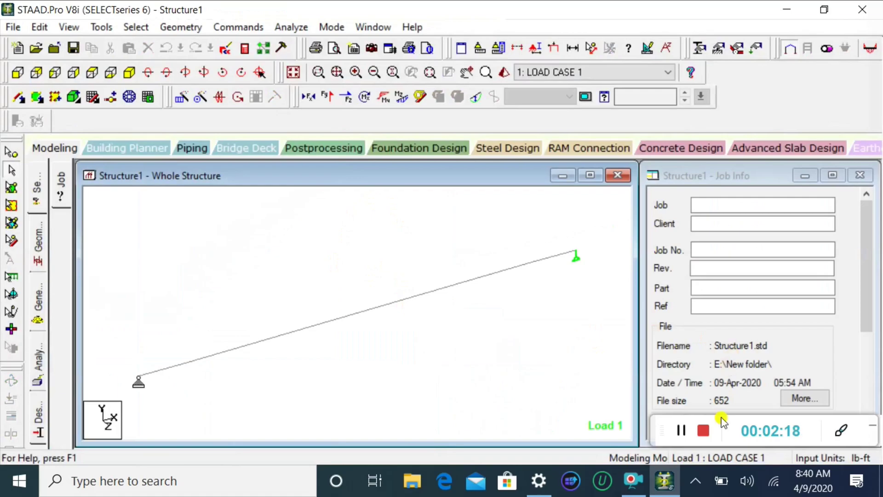
{"action": "left_click", "coordinate": [679, 430]}
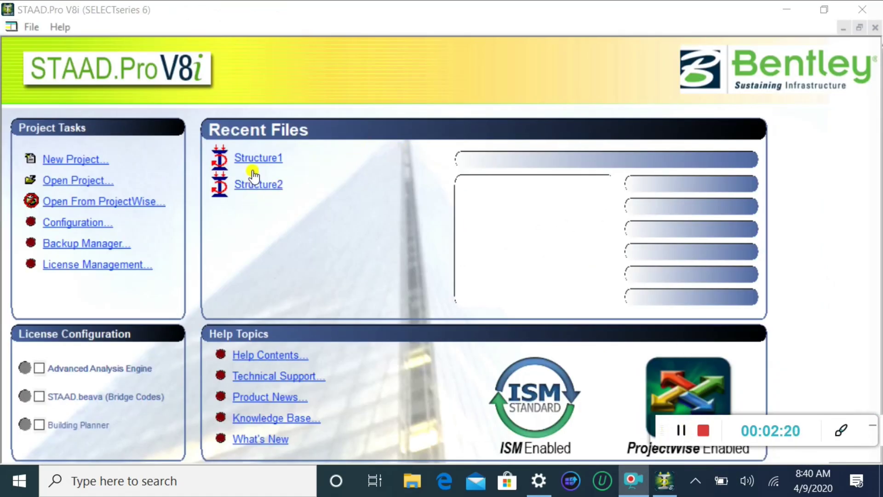
{"action": "mouse_move", "coordinate": [252, 162]}
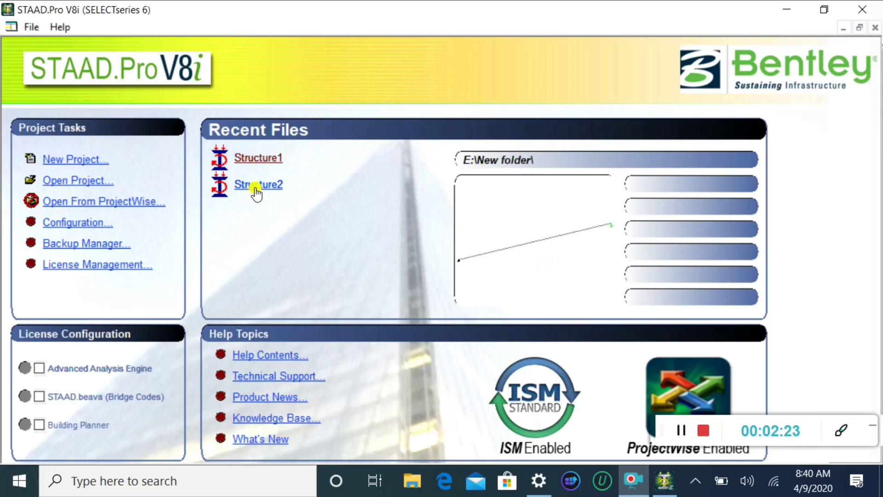
Start a new project, compare the Plane, Floor and Truss structure types, and choose Space.
{"action": "left_click", "coordinate": [69, 161]}
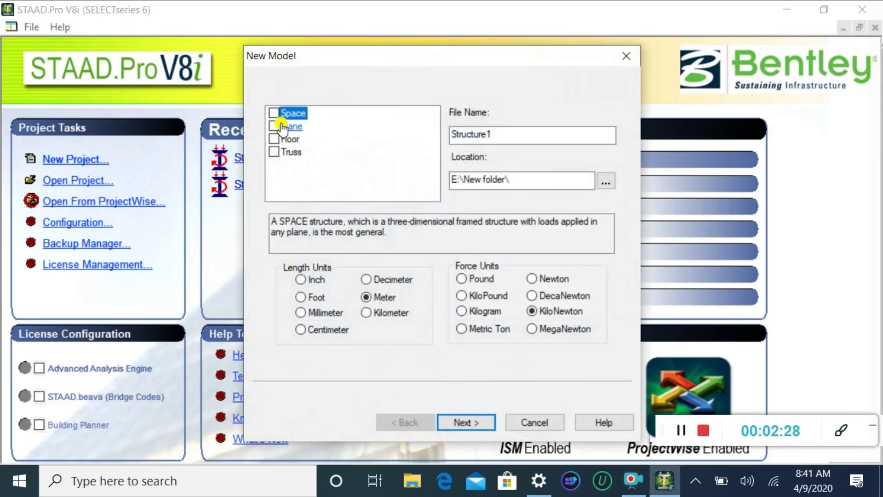
{"action": "left_click", "coordinate": [275, 127]}
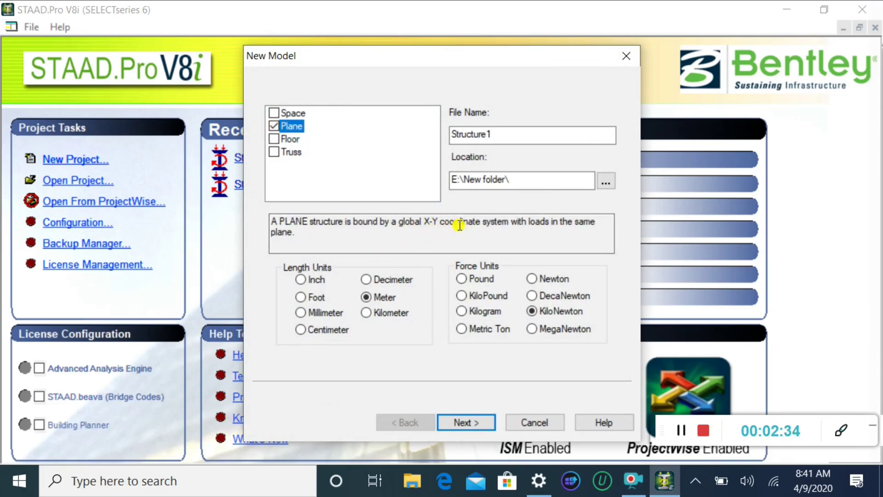
{"action": "left_click", "coordinate": [275, 139]}
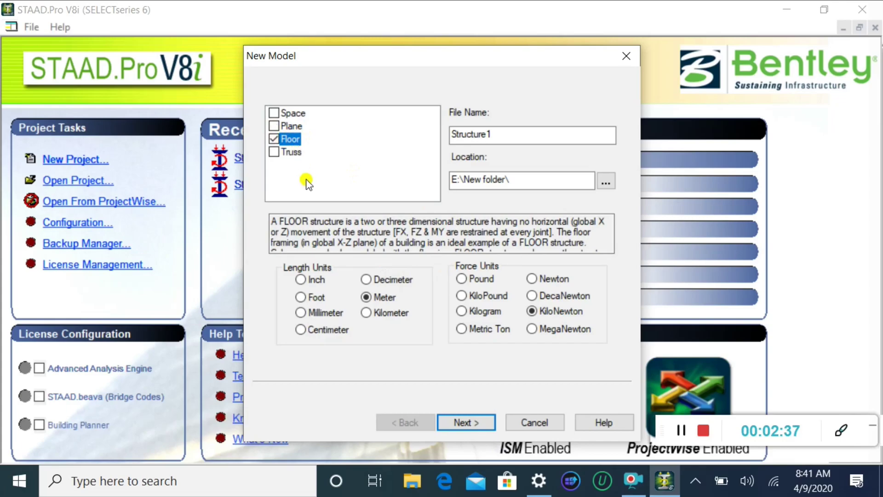
{"action": "left_click", "coordinate": [276, 153]}
{"action": "left_click", "coordinate": [275, 113]}
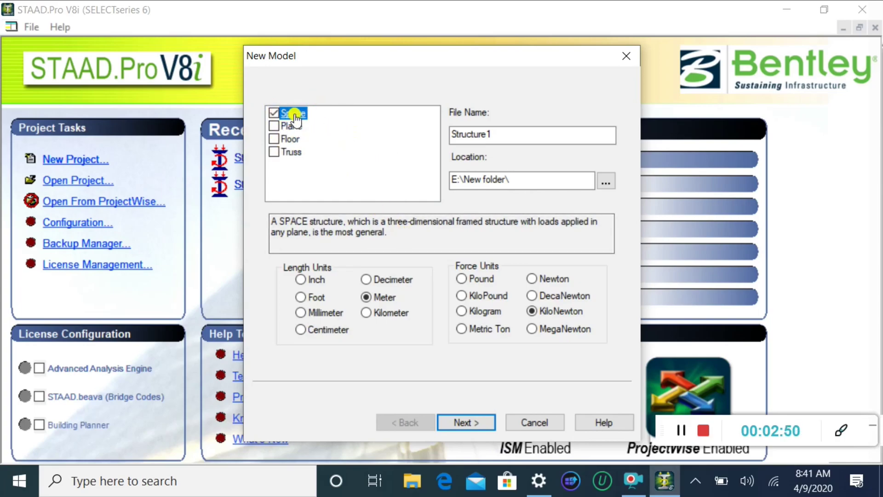
Accept the file name Structure1 in E:\New folder\ with Meter and KiloNewton units, overwriting the existing file.
{"action": "left_click", "coordinate": [506, 133]}
{"action": "left_click", "coordinate": [509, 178]}
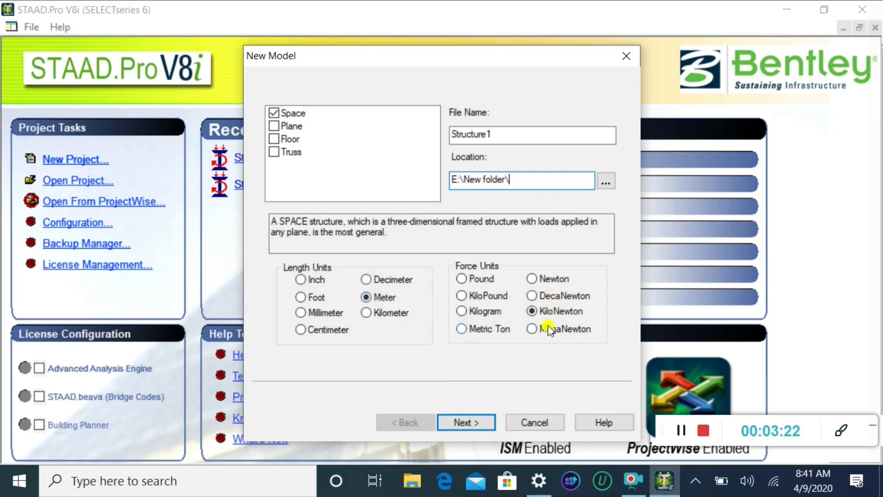
{"action": "left_click", "coordinate": [474, 422]}
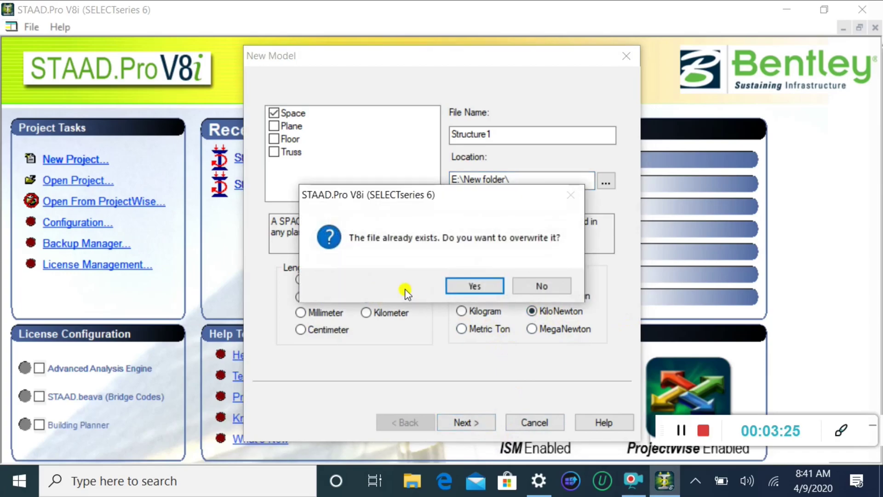
{"action": "left_click", "coordinate": [475, 286]}
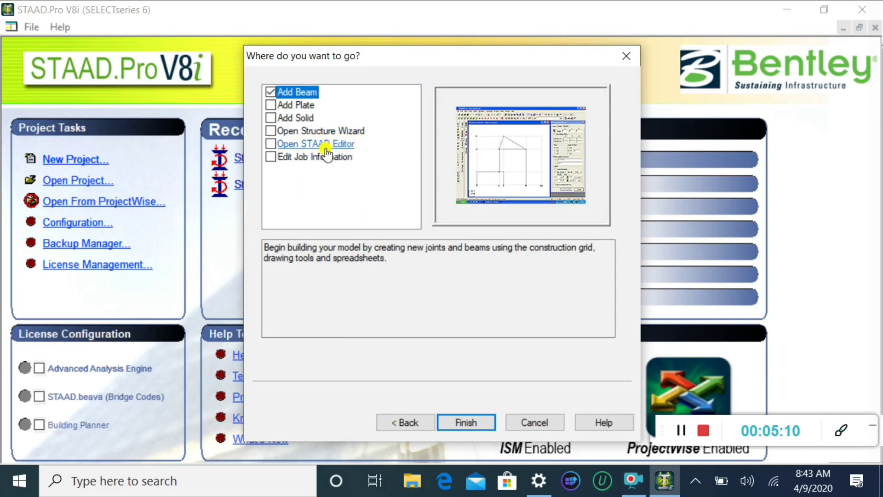
Compare the Open STAAD Editor and Edit Job Information starting options, choose Add Beam, and finish creating the model.
{"action": "left_click", "coordinate": [274, 146]}
{"action": "left_click", "coordinate": [272, 146]}
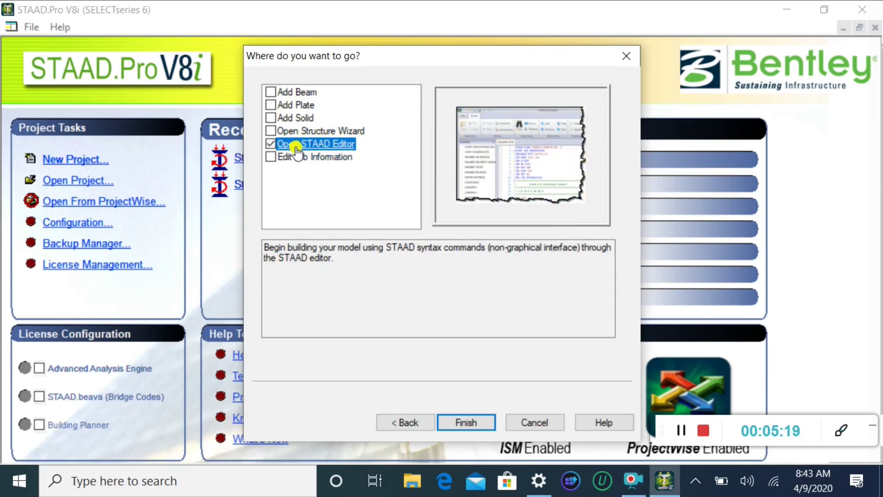
{"action": "left_click", "coordinate": [272, 159]}
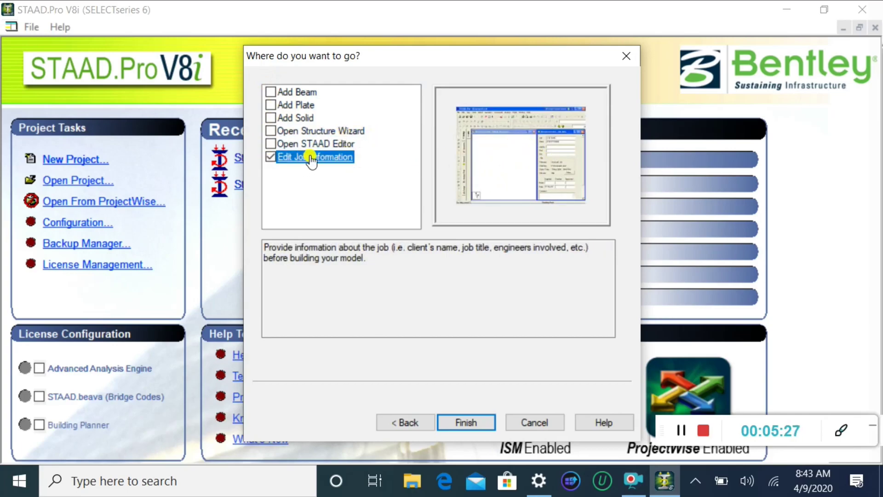
{"action": "left_click", "coordinate": [275, 91]}
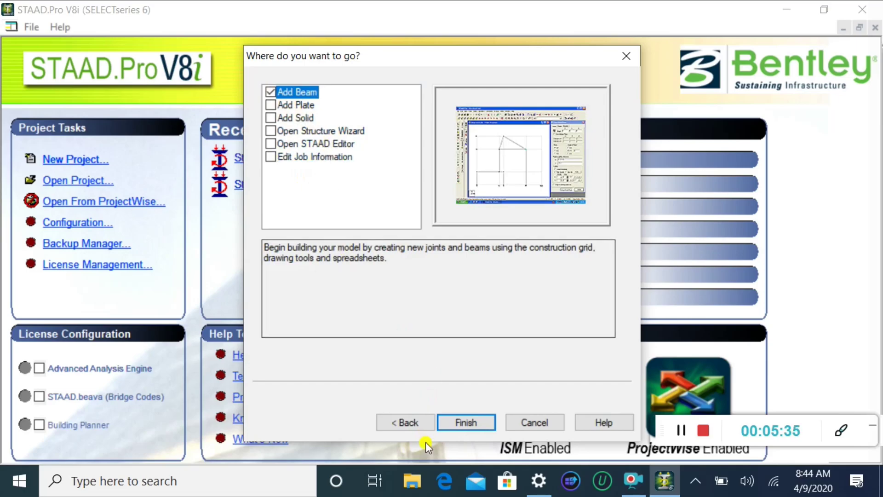
{"action": "left_click", "coordinate": [462, 424]}
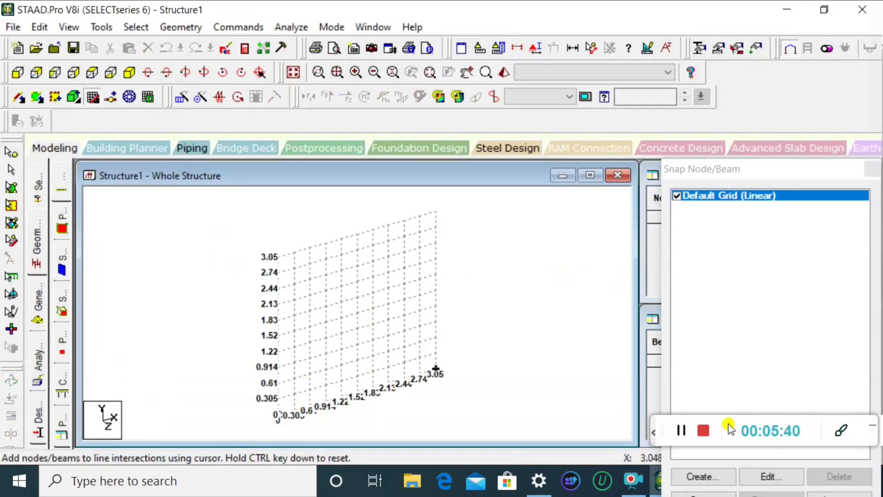
Move the Snap Node/Beam dialog higher so its grid label and snap settings can be reached.
{"action": "left_click_drag", "start_coordinate": [723, 418], "coordinate": [724, 493]}
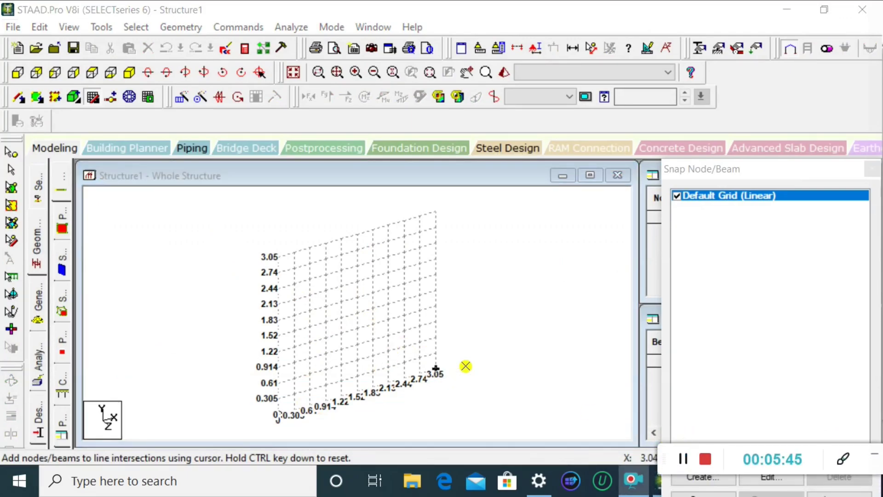
{"action": "left_click_drag", "start_coordinate": [779, 171], "coordinate": [765, 18]}
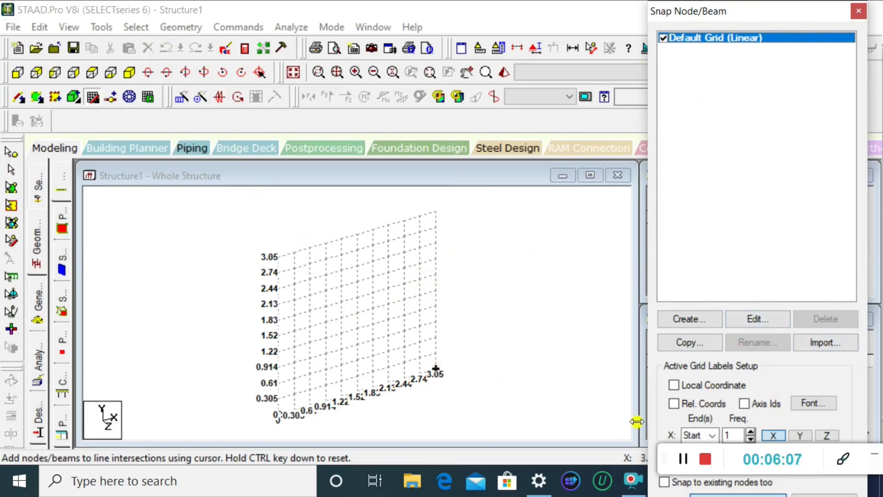
{"action": "left_click", "coordinate": [682, 458]}
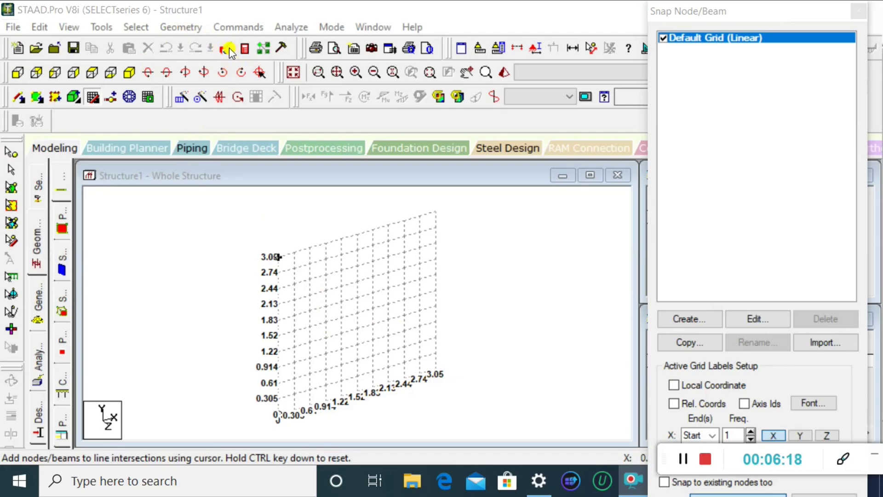
Draw a horizontal beam on the default grid from X 0.610, Y 0.914 m to X 1.829, Y 0.914 m and deselect it.
{"action": "left_click", "coordinate": [311, 361]}
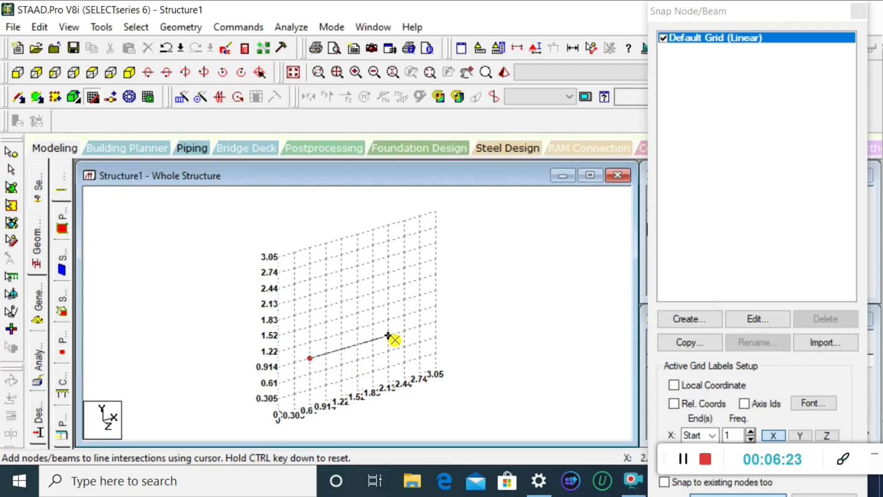
{"action": "left_click", "coordinate": [372, 340]}
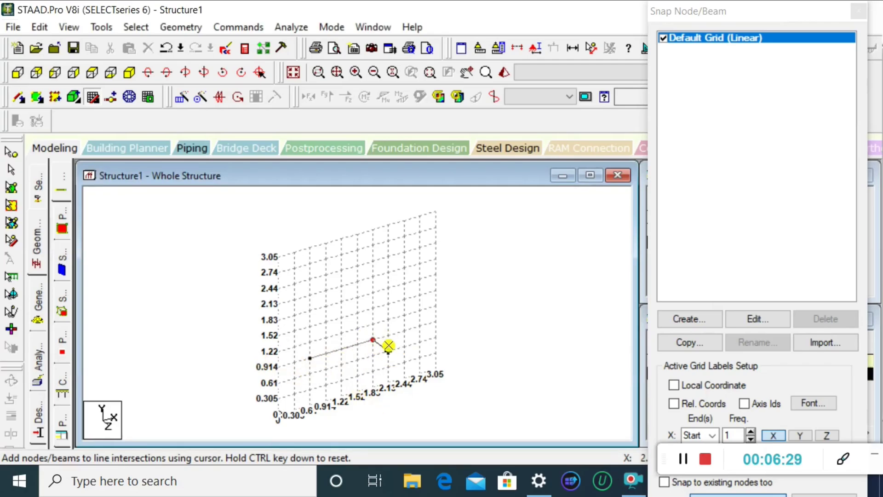
{"action": "right_click", "coordinate": [396, 357]}
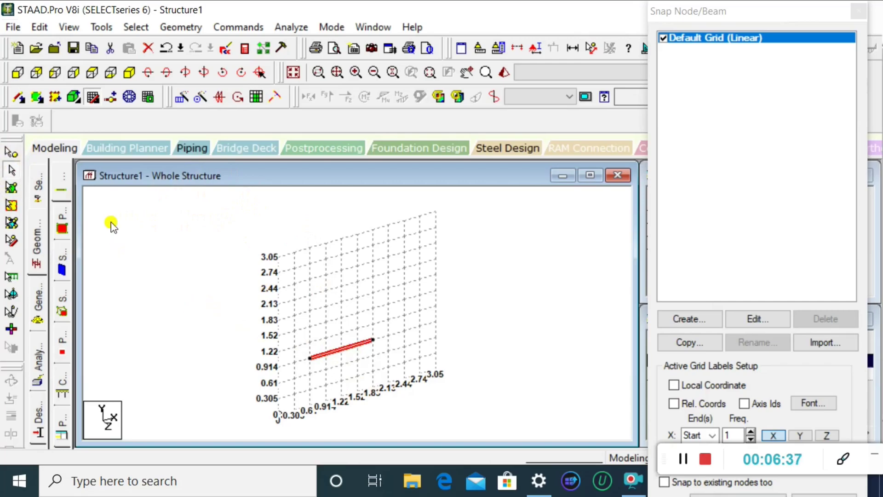
{"action": "left_click", "coordinate": [154, 296]}
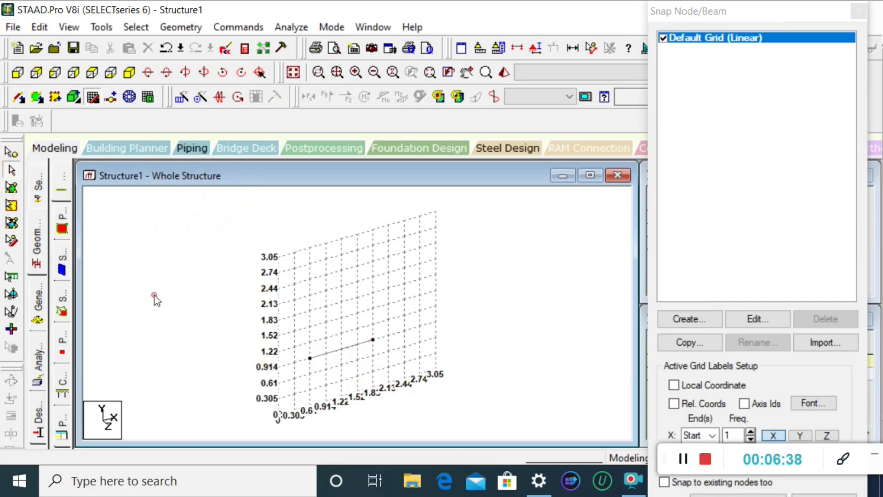
Activate the nodes cursor for selecting the beam's end nodes and close the Snap Node/Beam grid.
{"action": "left_click", "coordinate": [11, 153]}
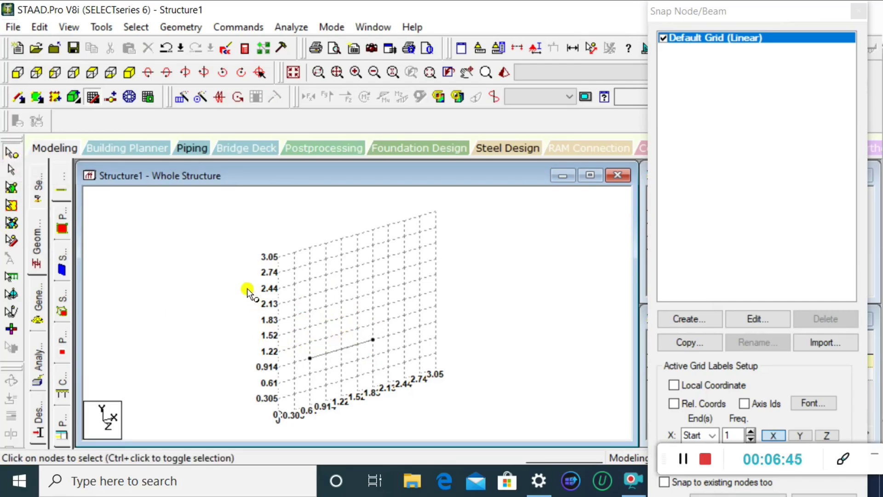
{"action": "left_click", "coordinate": [457, 358]}
{"action": "left_click", "coordinate": [818, 491]}
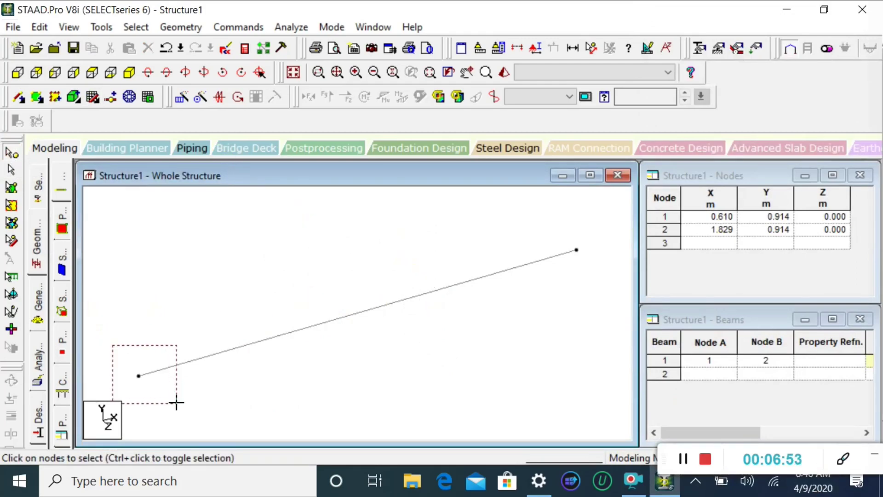
Window-select the beam's start node with the nodes cursor, and select the beam itself with the beams cursor.
{"action": "left_click_drag", "start_coordinate": [177, 403], "coordinate": [177, 404]}
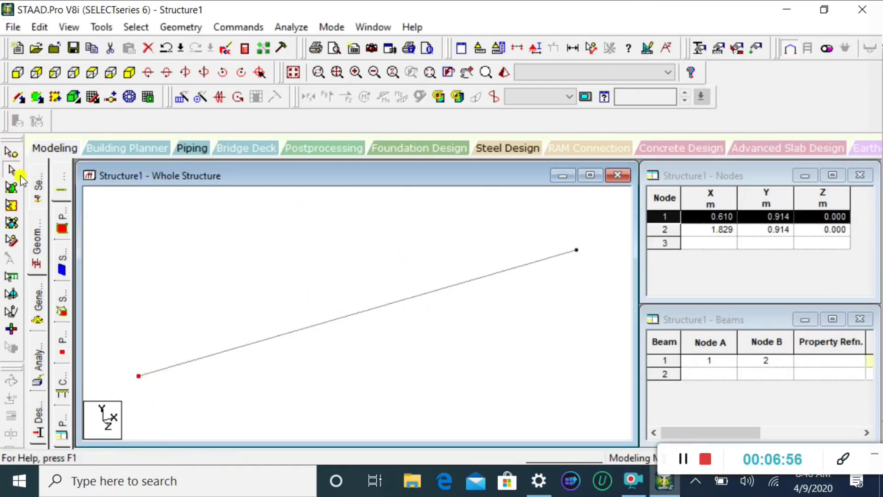
{"action": "left_click_drag", "start_coordinate": [282, 281], "coordinate": [377, 394]}
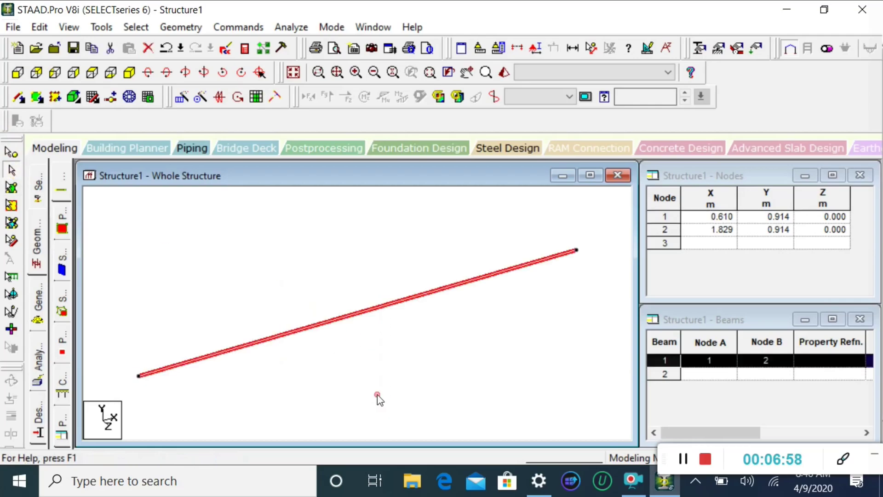
Clear the selection, try the plates and surface cursors, and window-select the beam with the geometry cursor.
{"action": "left_click", "coordinate": [11, 189]}
{"action": "left_click", "coordinate": [404, 345]}
{"action": "left_click_drag", "start_coordinate": [246, 274], "coordinate": [382, 369]}
{"action": "left_click", "coordinate": [9, 208]}
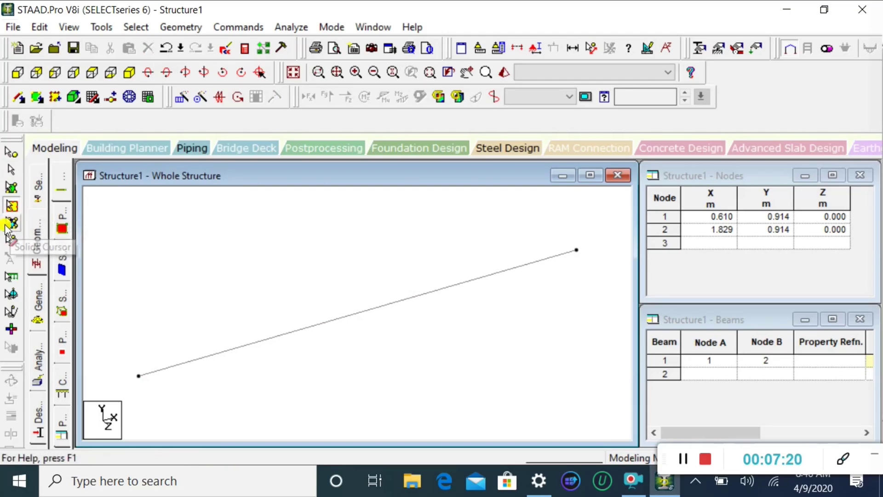
{"action": "left_click", "coordinate": [11, 243]}
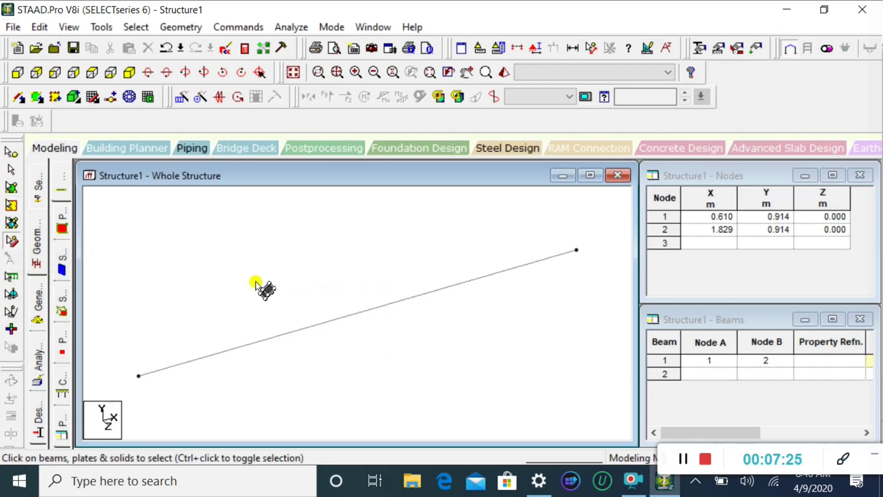
{"action": "left_click_drag", "start_coordinate": [262, 294], "coordinate": [425, 403]}
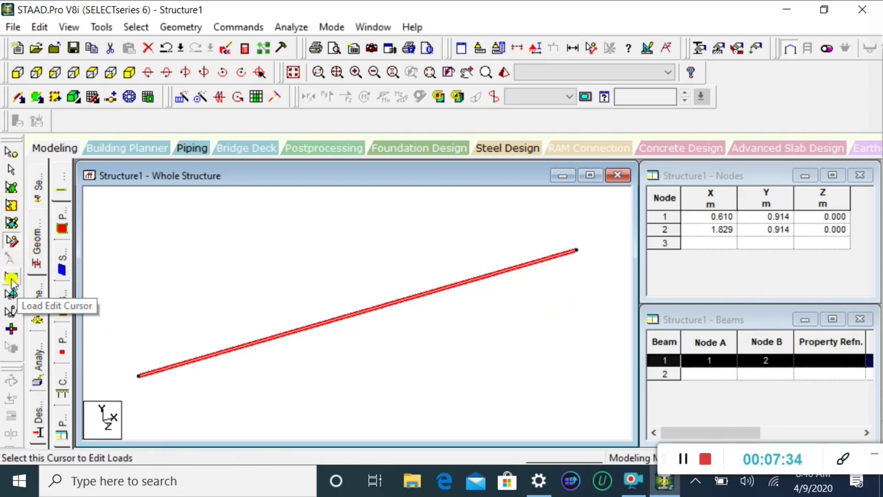
Activate the support edit cursor and switch to the release edit cursor, keeping the beam selected.
{"action": "left_click", "coordinate": [11, 293]}
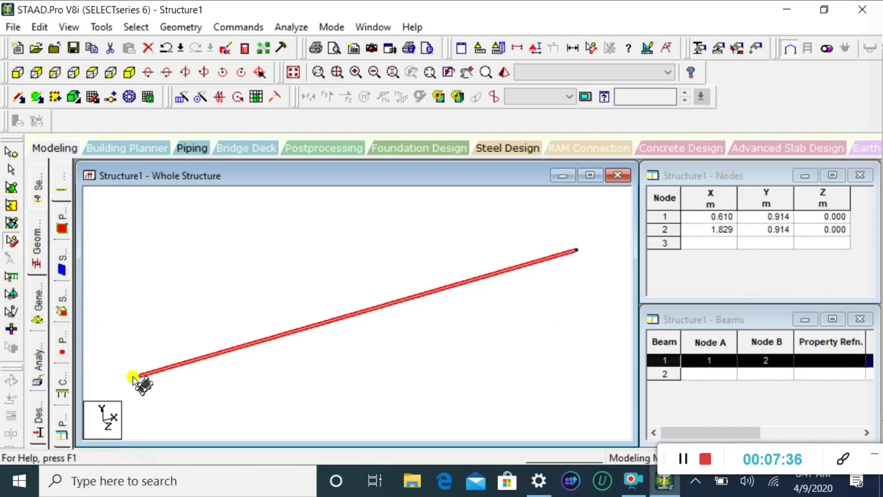
{"action": "left_click", "coordinate": [11, 294]}
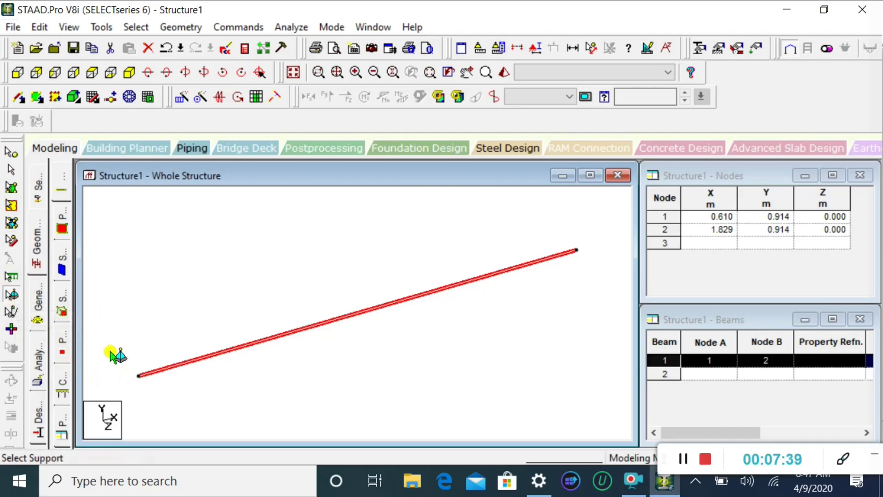
{"action": "left_click", "coordinate": [10, 311]}
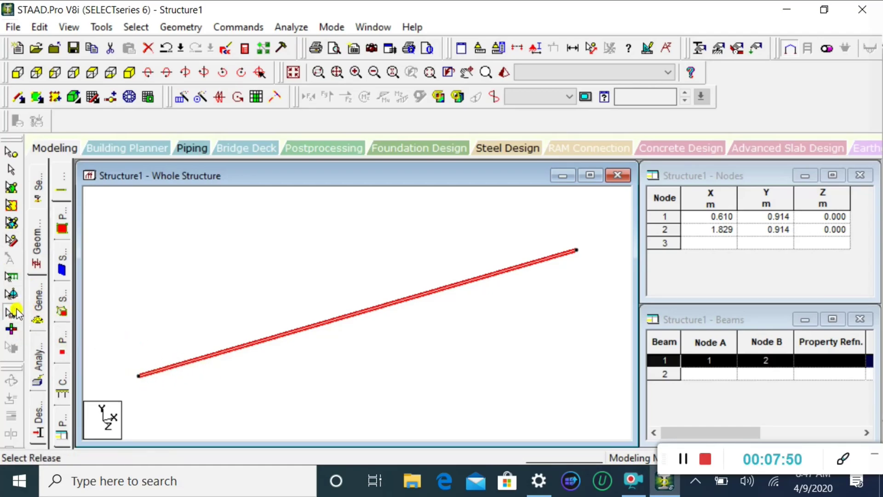
{"action": "left_click", "coordinate": [684, 459]}
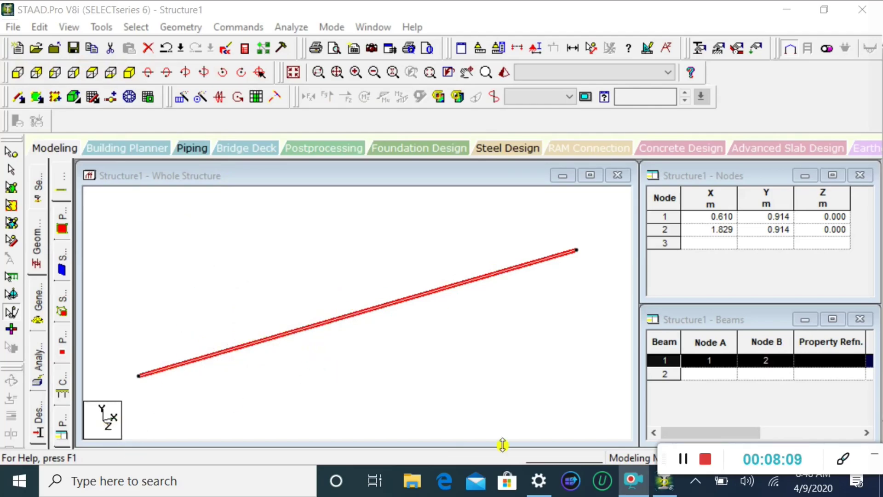
Look at the beam in the isometric, bottom, both end, back and front standard views.
{"action": "left_click", "coordinate": [132, 72]}
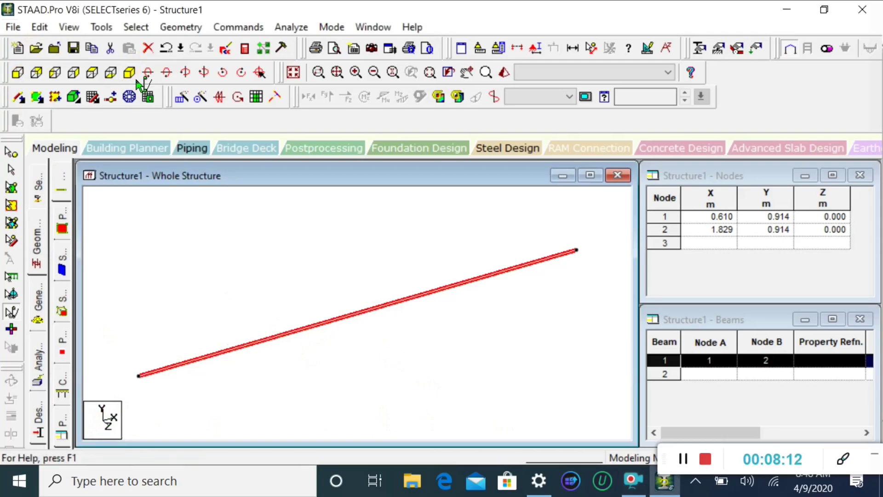
{"action": "left_click", "coordinate": [111, 78]}
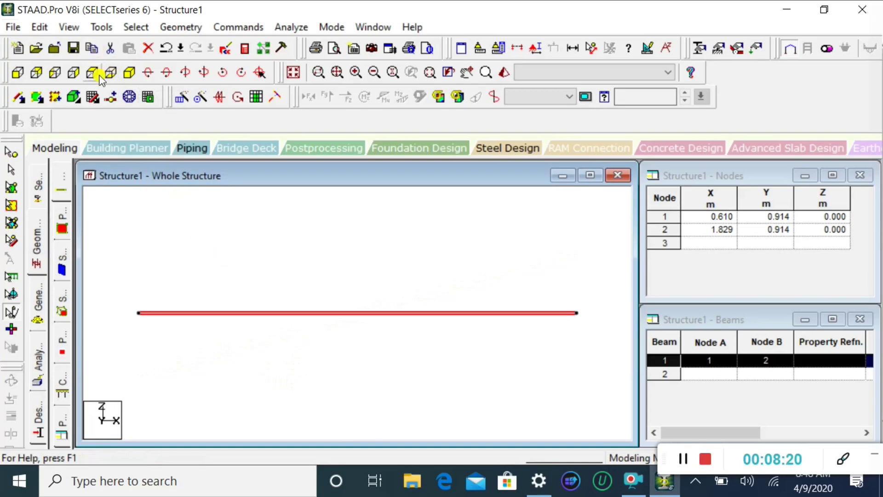
{"action": "left_click", "coordinate": [75, 74]}
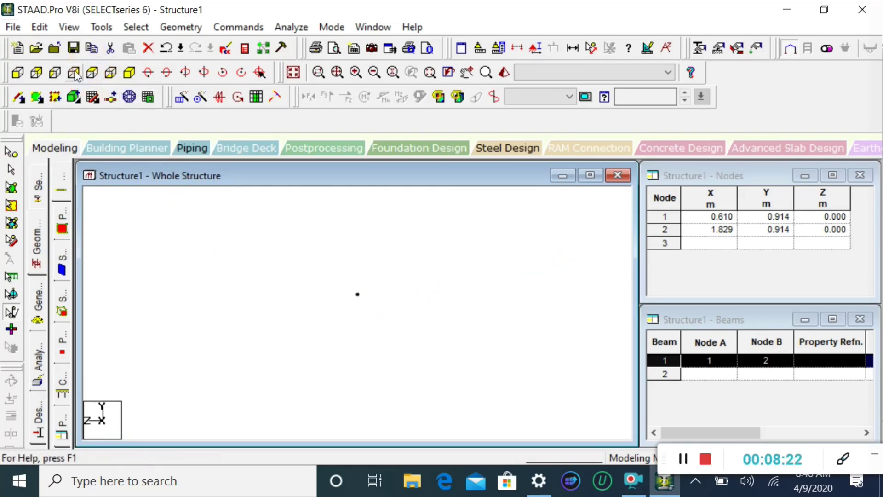
{"action": "left_click", "coordinate": [55, 77]}
{"action": "left_click", "coordinate": [36, 74]}
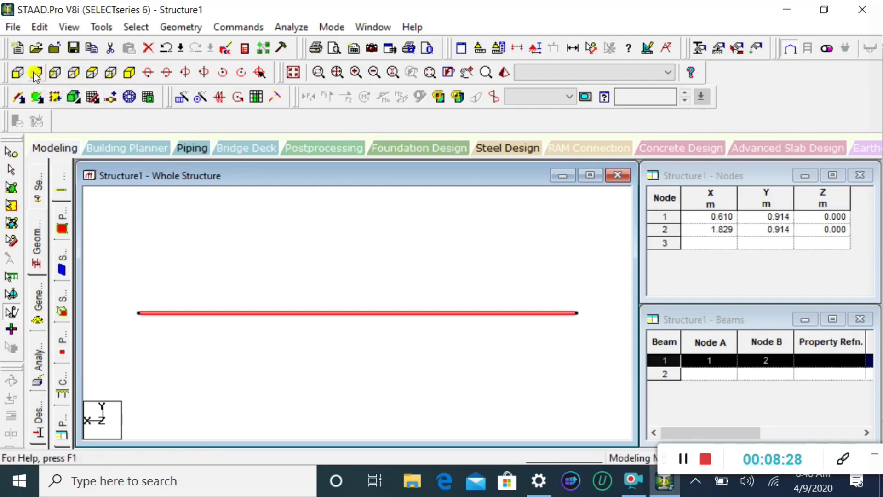
{"action": "left_click", "coordinate": [18, 72]}
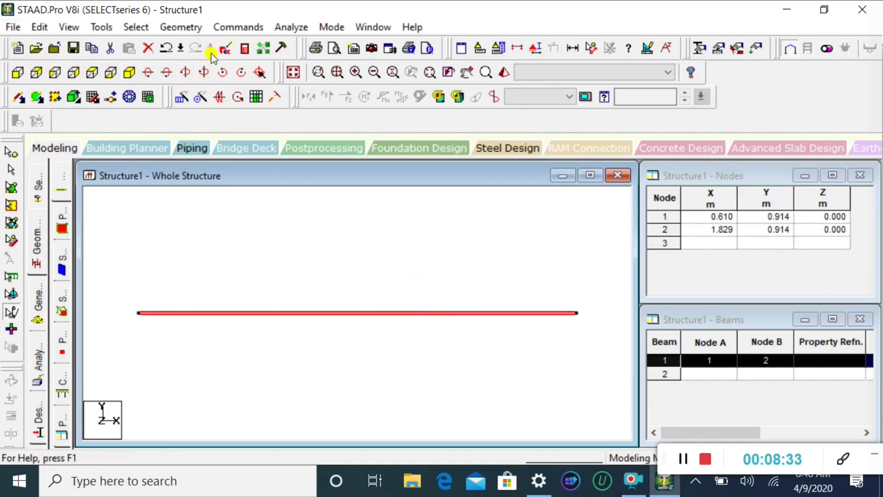
Spin the view of the beam, and move the viewpoint right, left and down around it.
{"action": "left_click", "coordinate": [241, 72]}
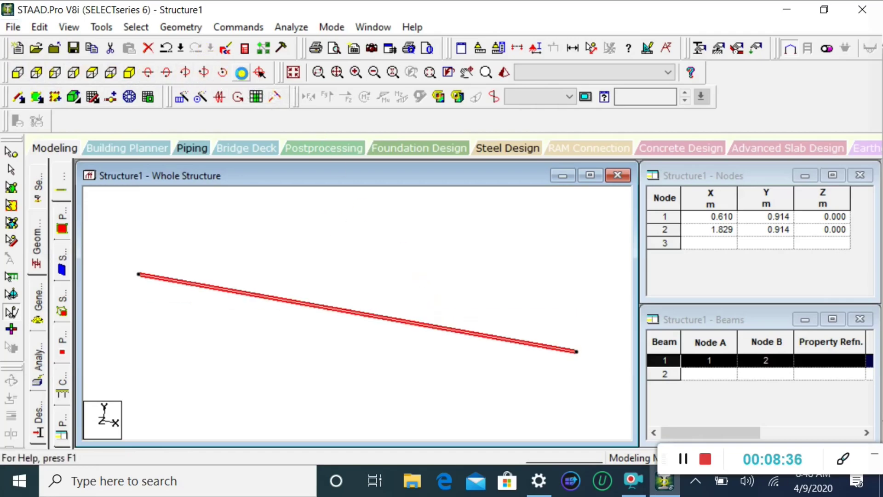
{"action": "left_click", "coordinate": [203, 73]}
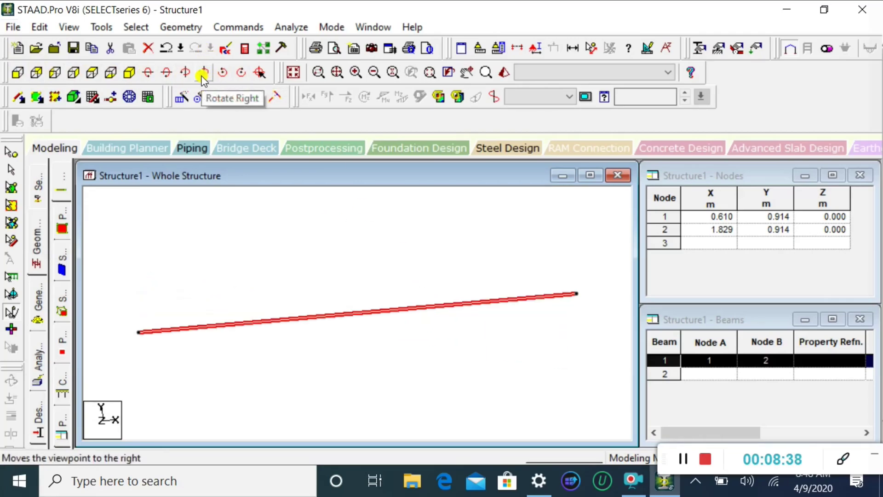
{"action": "left_click", "coordinate": [186, 74]}
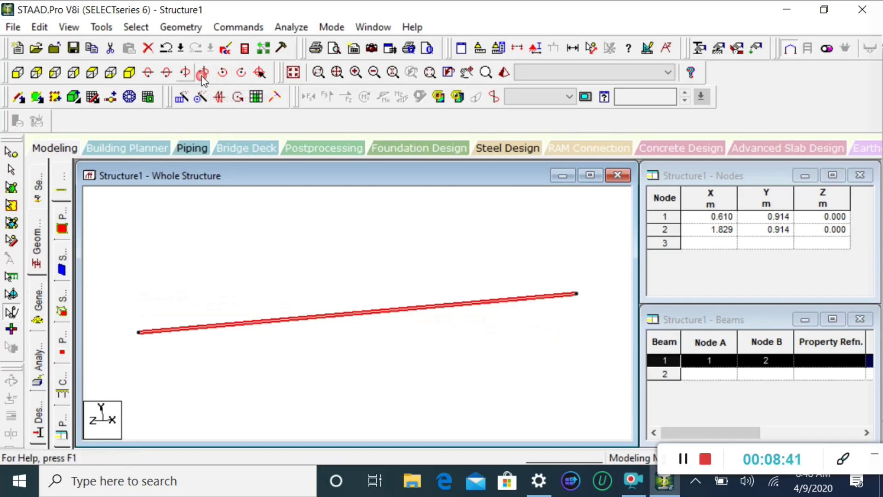
{"action": "left_click", "coordinate": [188, 78]}
{"action": "left_click", "coordinate": [167, 75]}
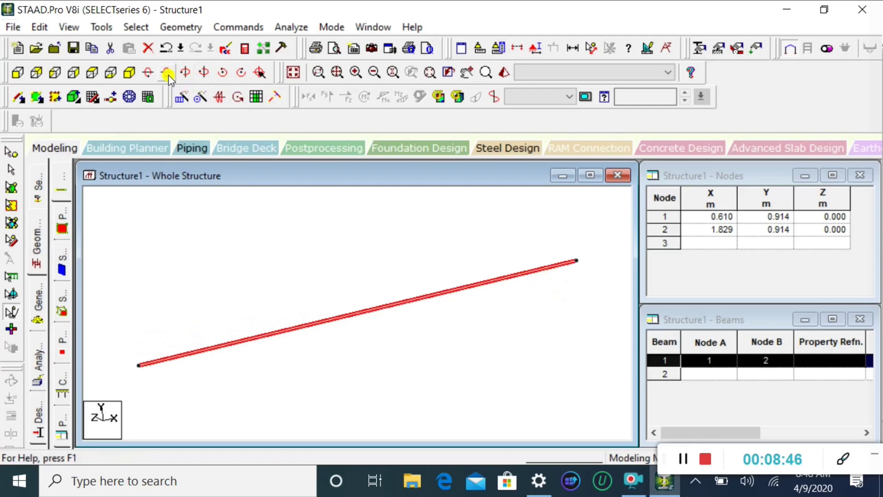
{"action": "left_click", "coordinate": [167, 73]}
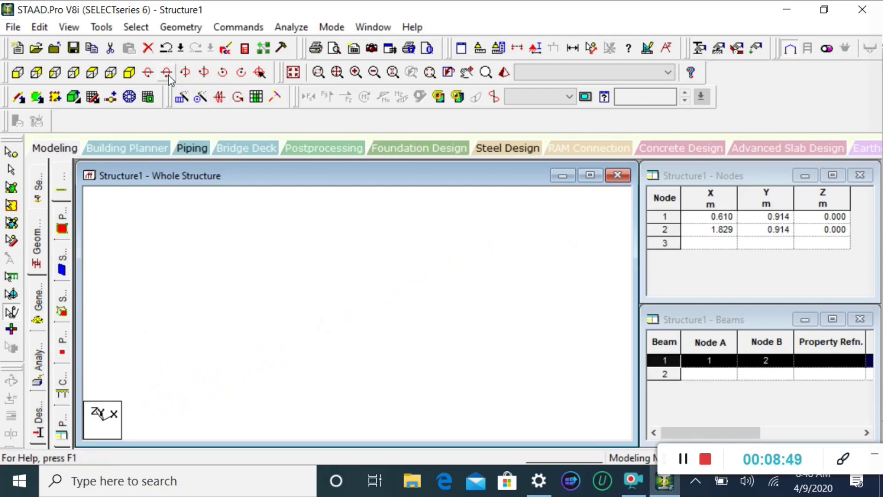
{"action": "left_click", "coordinate": [683, 458]}
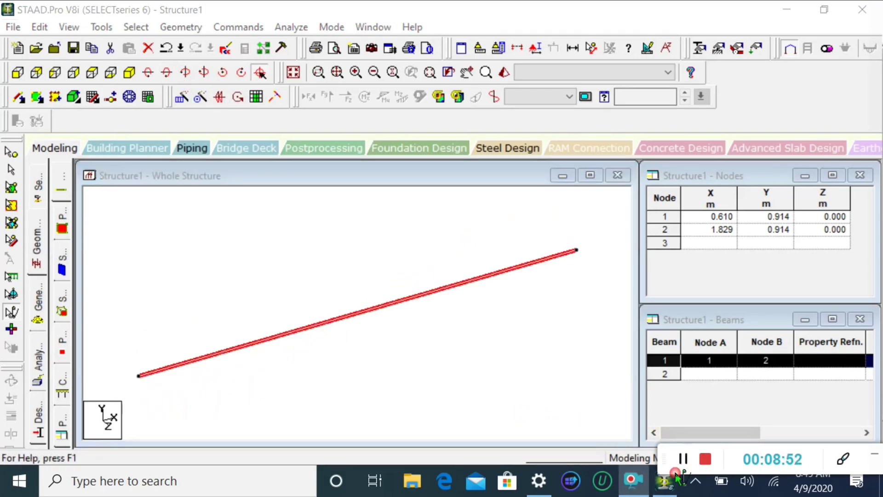
Move the viewpoint up around the beam in several increments and restore the isometric view.
{"action": "left_click", "coordinate": [147, 74]}
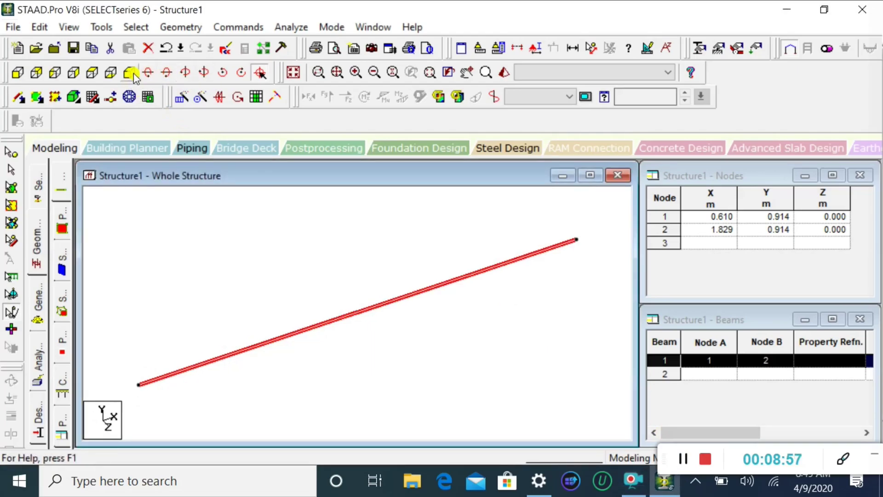
{"action": "left_click", "coordinate": [148, 74]}
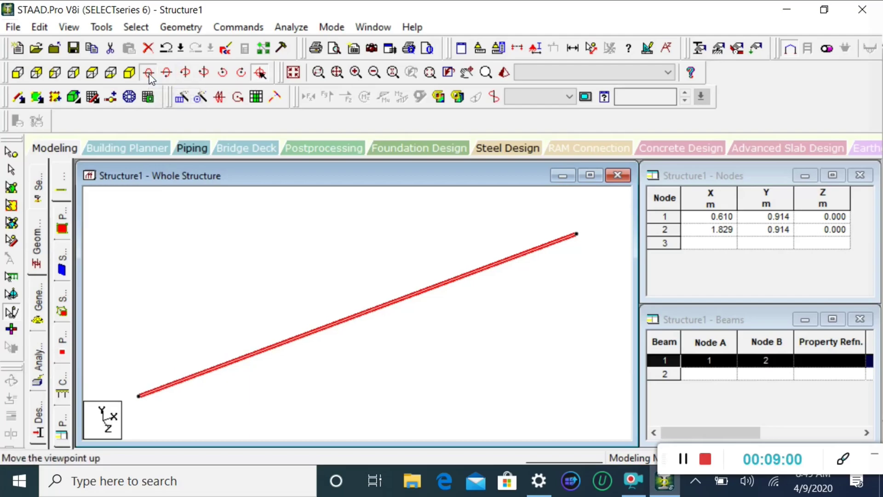
{"action": "left_click", "coordinate": [149, 74]}
{"action": "left_click", "coordinate": [193, 74]}
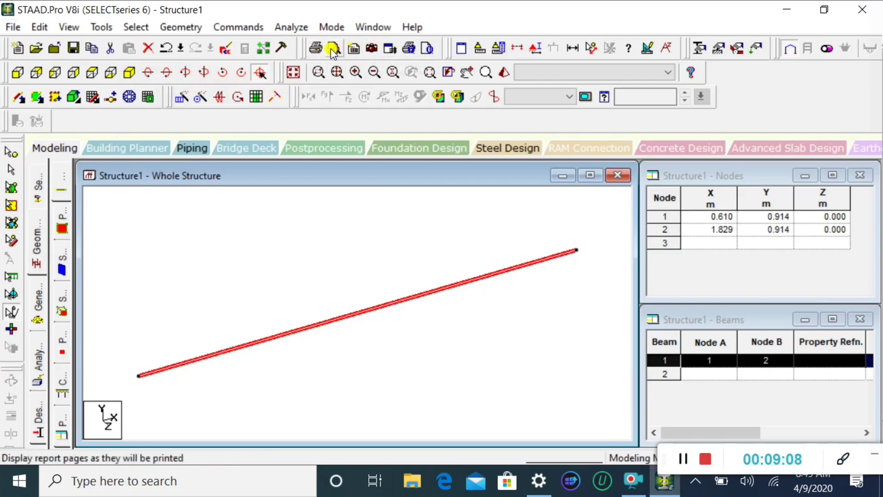
Zoom into windowed areas of the beam and return the view to the full extents.
{"action": "key", "text": "alt"}
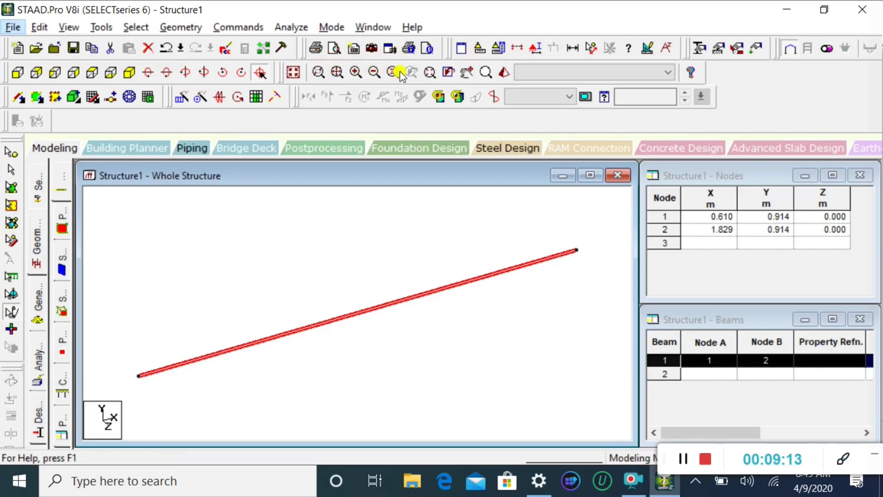
{"action": "left_click", "coordinate": [318, 74]}
{"action": "left_click_drag", "start_coordinate": [292, 401], "coordinate": [288, 400]}
{"action": "left_click_drag", "start_coordinate": [473, 258], "coordinate": [506, 243]}
{"action": "left_click", "coordinate": [776, 175]}
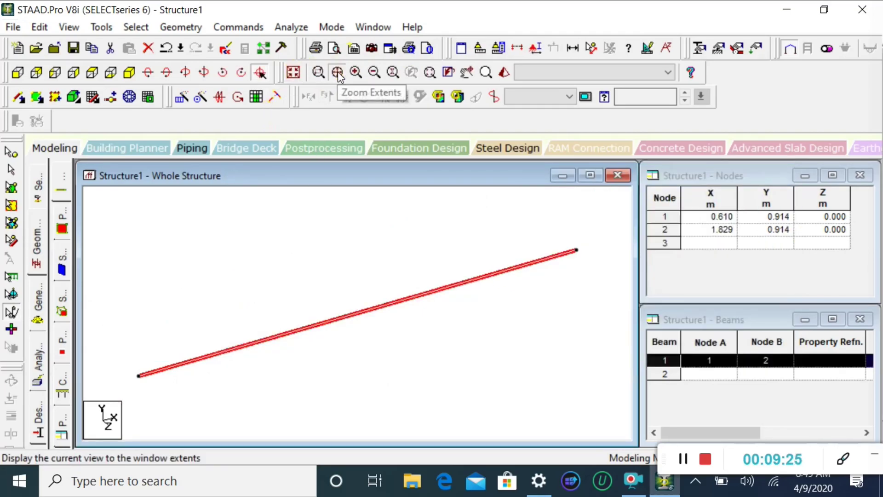
{"action": "left_click", "coordinate": [336, 323]}
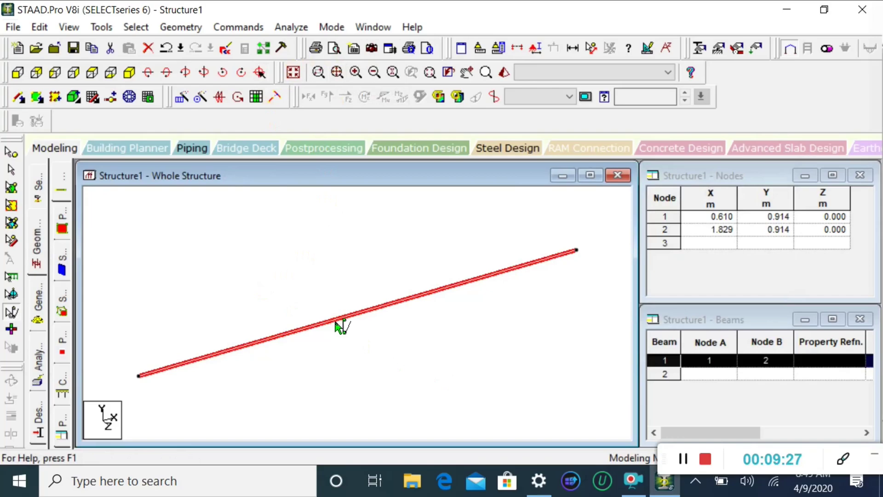
Zoom in on and out from the beam in increments, fitting it to the window extents in between.
{"action": "left_click", "coordinate": [355, 75]}
{"action": "left_click", "coordinate": [337, 74]}
{"action": "left_click", "coordinate": [338, 75]}
{"action": "left_click", "coordinate": [338, 75]}
{"action": "left_click", "coordinate": [354, 74]}
{"action": "left_click", "coordinate": [354, 73]}
{"action": "left_click", "coordinate": [355, 73]}
{"action": "left_click", "coordinate": [374, 74]}
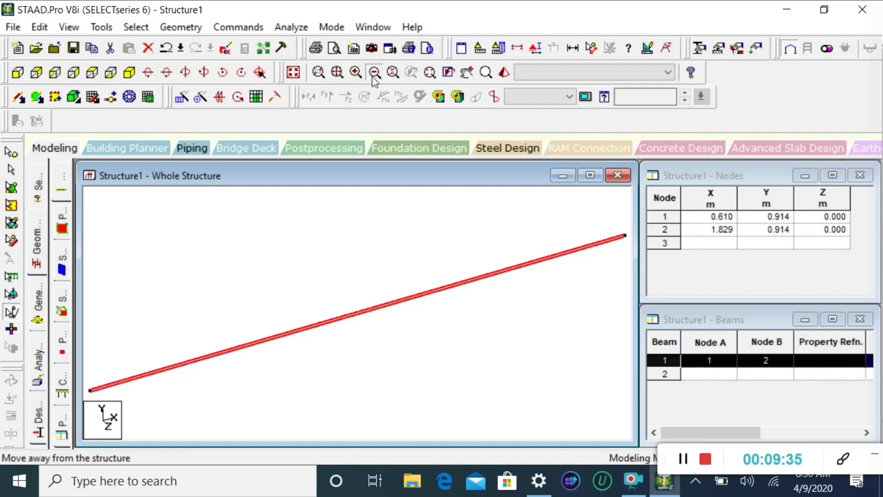
{"action": "left_click", "coordinate": [374, 74]}
{"action": "left_click", "coordinate": [373, 73]}
Scale the view with the zoom factor, including a factor of 0.07, and fit the whole beam to the window.
{"action": "left_click", "coordinate": [393, 73]}
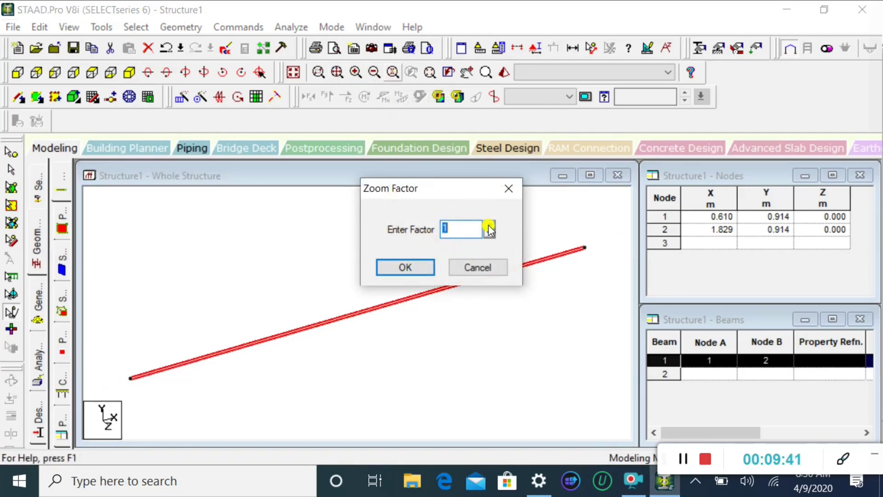
{"action": "left_click", "coordinate": [405, 267]}
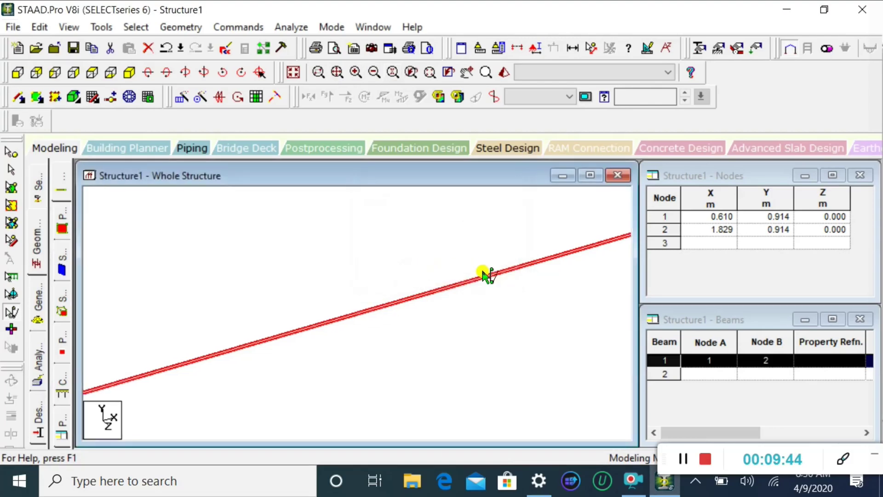
{"action": "left_click", "coordinate": [411, 73]}
{"action": "left_click", "coordinate": [487, 234]}
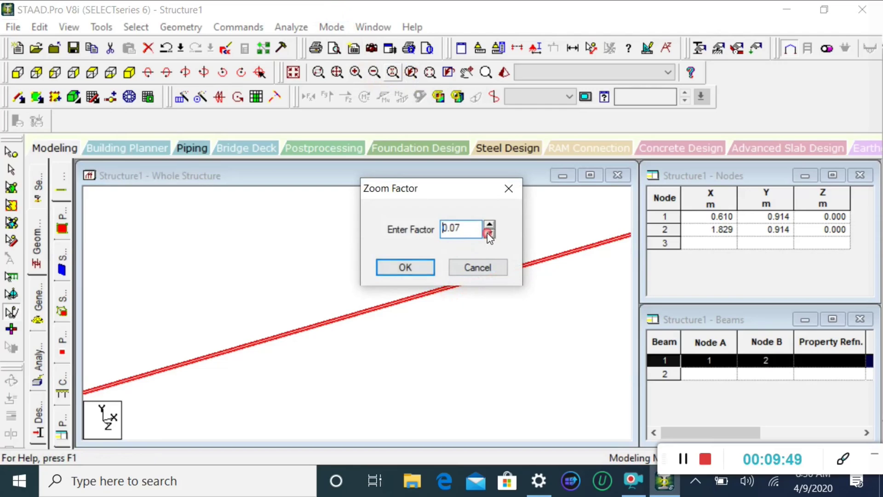
{"action": "left_click", "coordinate": [404, 270]}
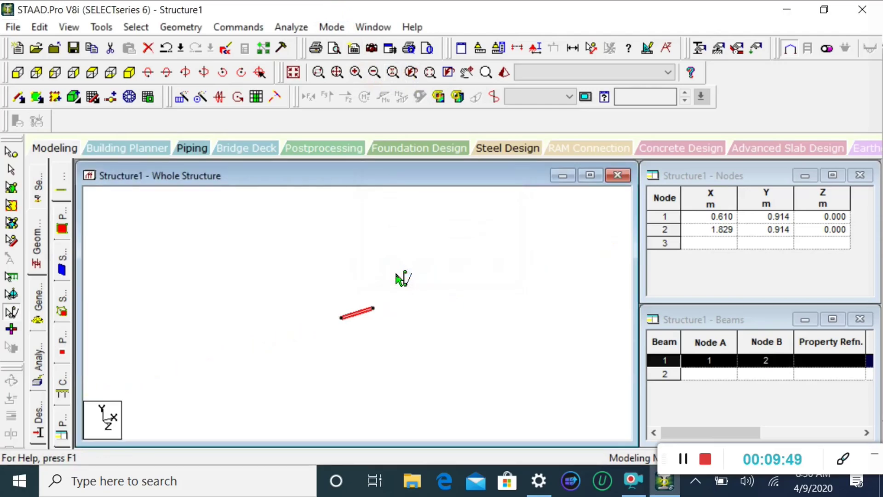
{"action": "left_click", "coordinate": [336, 74]}
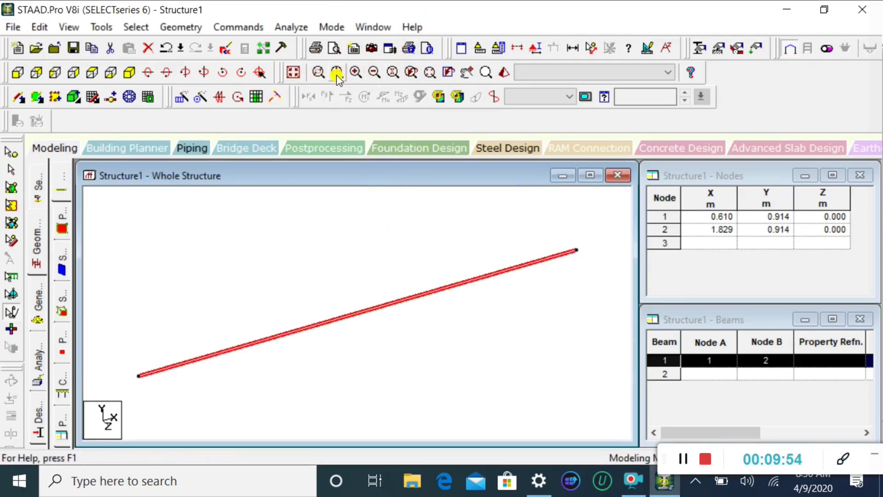
Zoom in on the middle of the beam and pan the enlarged view downward.
{"action": "left_click", "coordinate": [430, 73]}
{"action": "left_click_drag", "start_coordinate": [409, 235], "coordinate": [414, 360]}
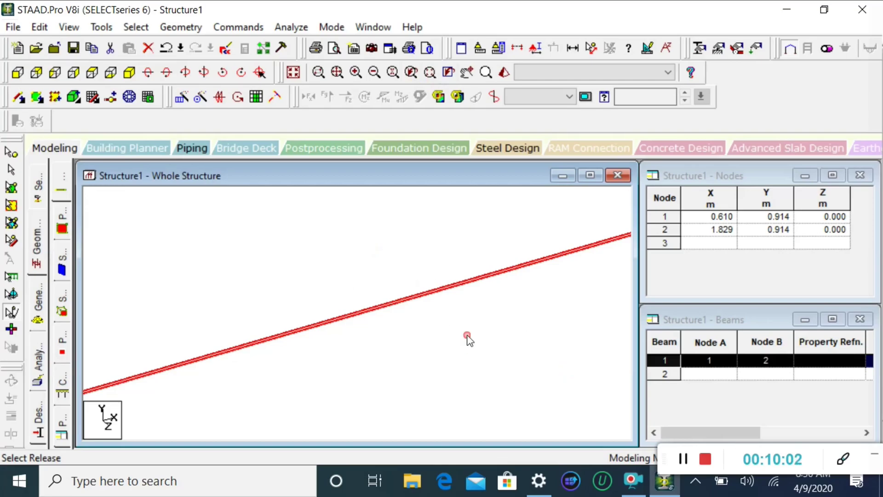
{"action": "left_click", "coordinate": [466, 73]}
{"action": "left_click_drag", "start_coordinate": [441, 278], "coordinate": [390, 342]}
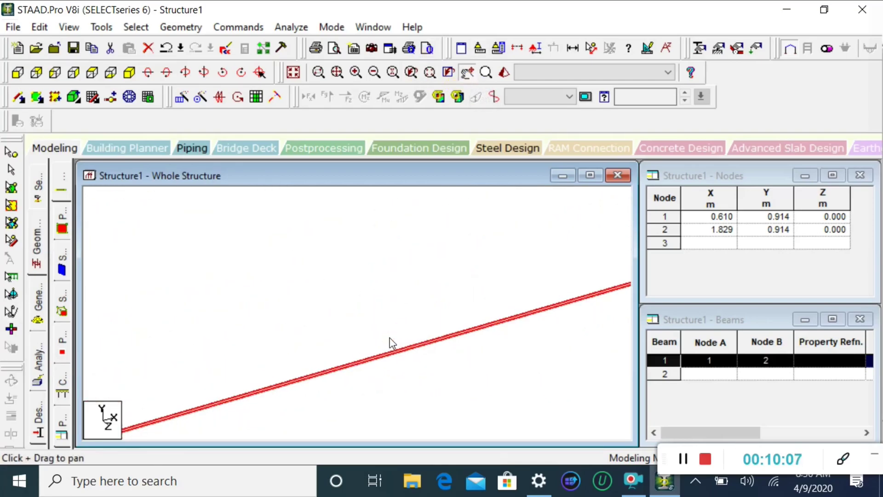
Inspect the middle portion of the beam with the magnifying glass.
{"action": "left_click", "coordinate": [484, 74]}
{"action": "left_click_drag", "start_coordinate": [416, 345], "coordinate": [438, 330]}
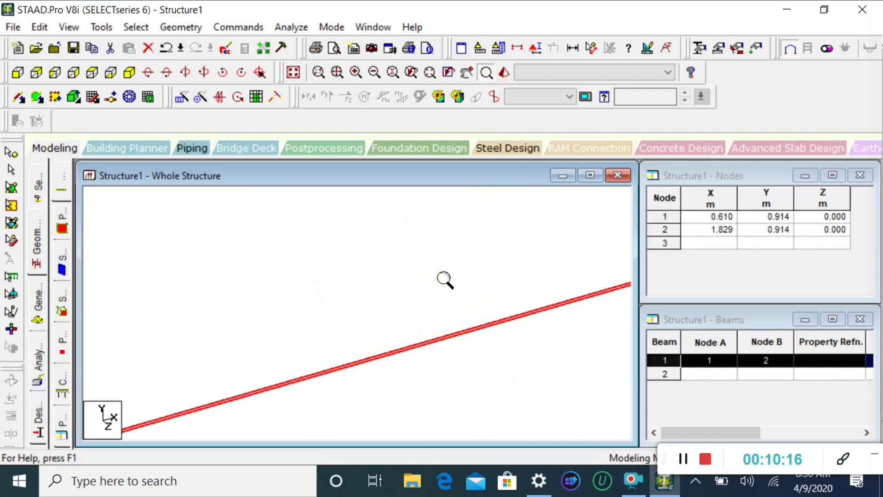
Display the beam in the 3D Rendered View and close that view.
{"action": "left_click", "coordinate": [504, 73]}
{"action": "left_click", "coordinate": [443, 298]}
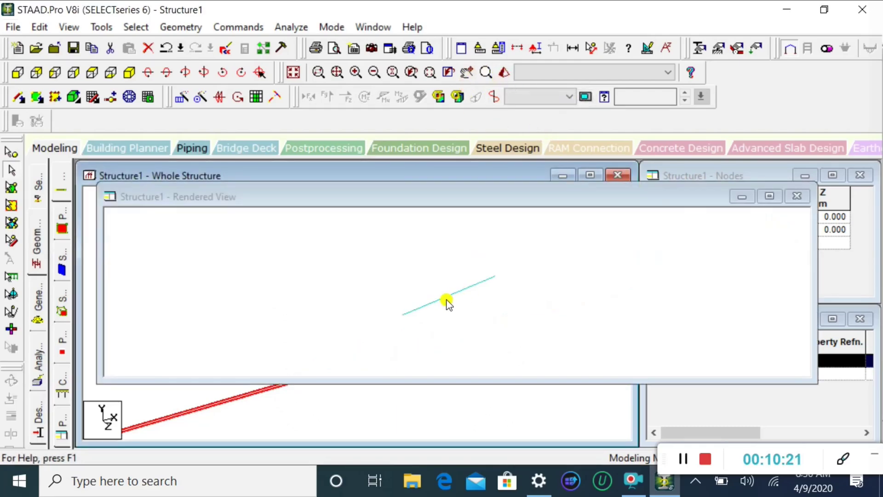
{"action": "scroll", "coordinate": [438, 298], "scroll_direction": "up", "scroll_amount": 1}
{"action": "left_click", "coordinate": [803, 199]}
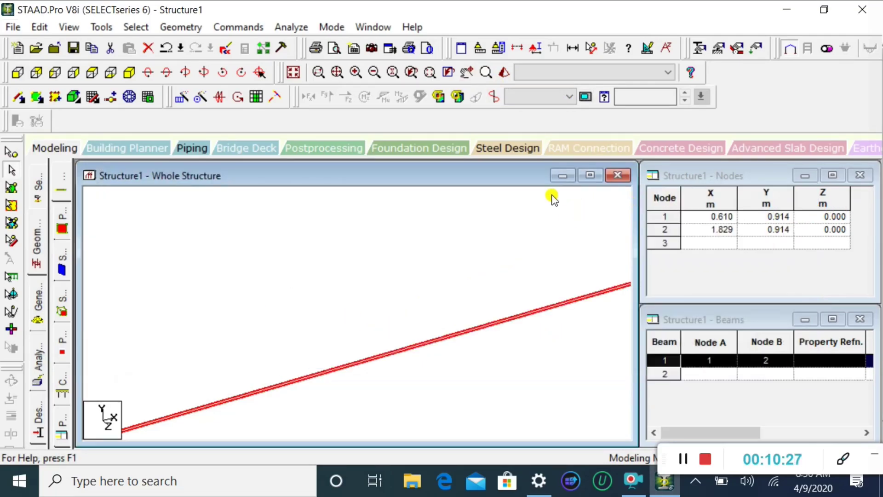
Review the list of available tables and the input units for length and force, keeping no changes.
{"action": "left_click", "coordinate": [470, 51]}
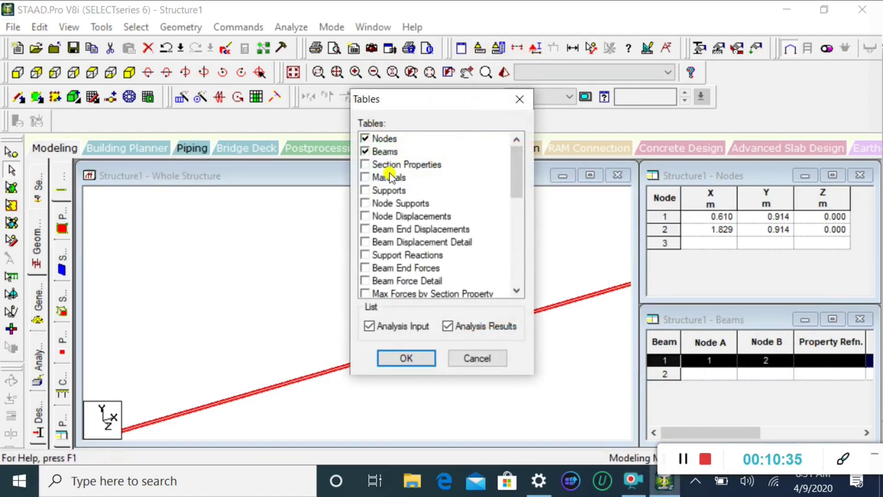
{"action": "left_click", "coordinate": [366, 165]}
{"action": "left_click", "coordinate": [365, 177]}
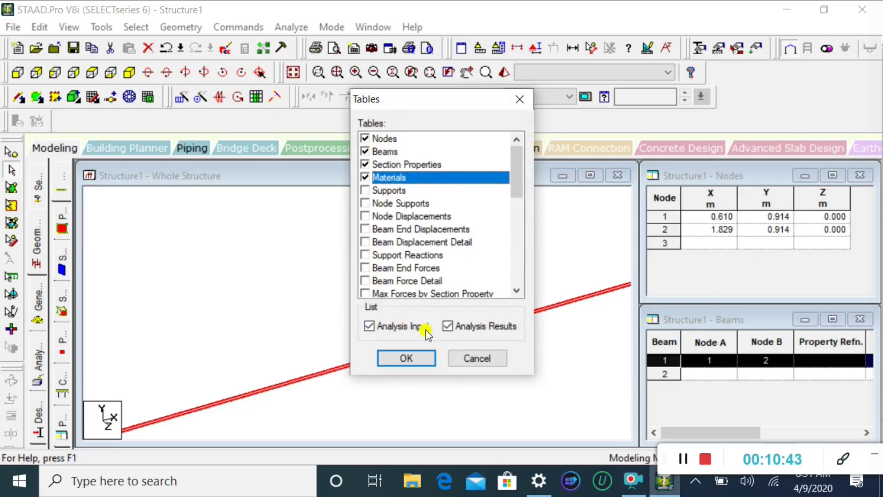
{"action": "left_click", "coordinate": [474, 358]}
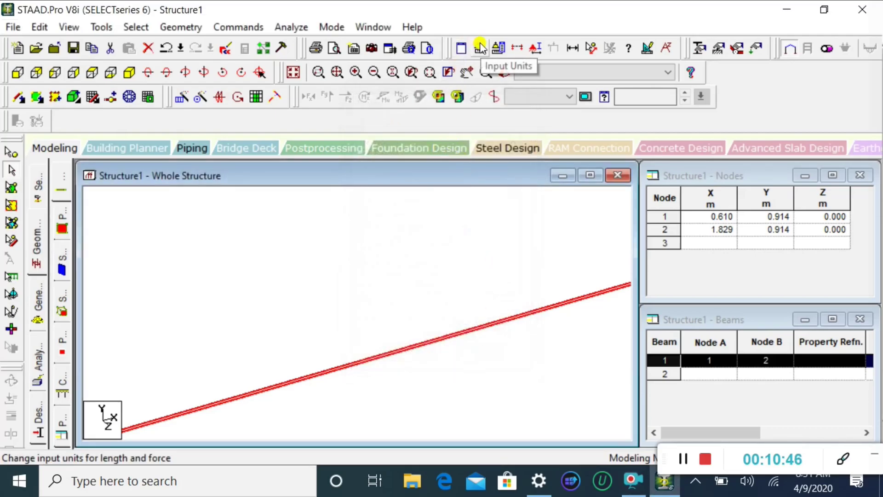
{"action": "left_click", "coordinate": [480, 48]}
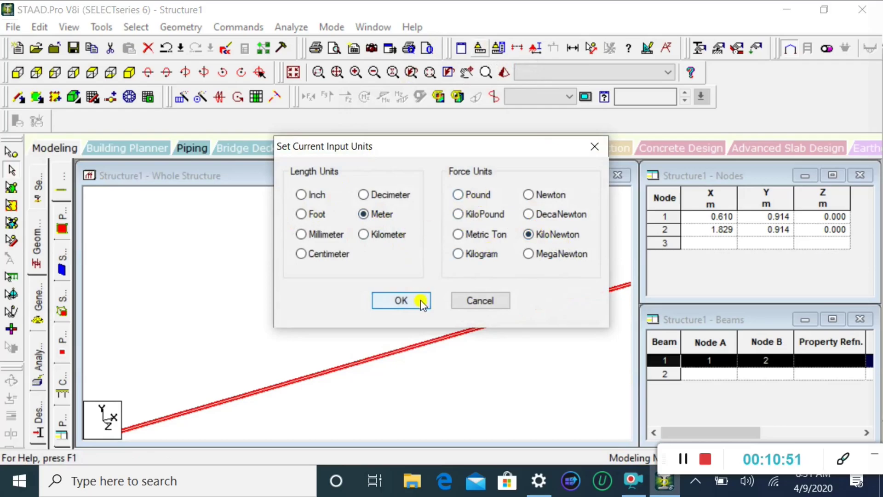
{"action": "left_click", "coordinate": [469, 300]}
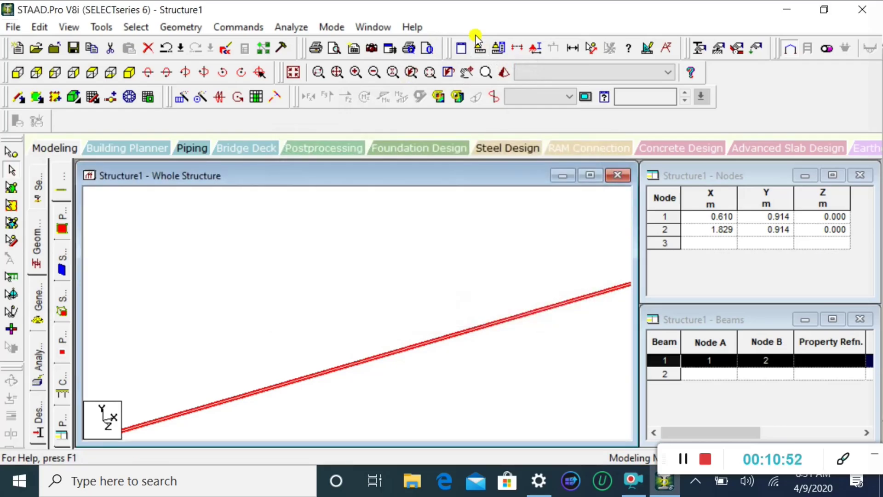
Look through the Options categories, including Load Icons, Beam Labels, Dimension and View Highlight, without applying changes.
{"action": "left_click", "coordinate": [499, 47]}
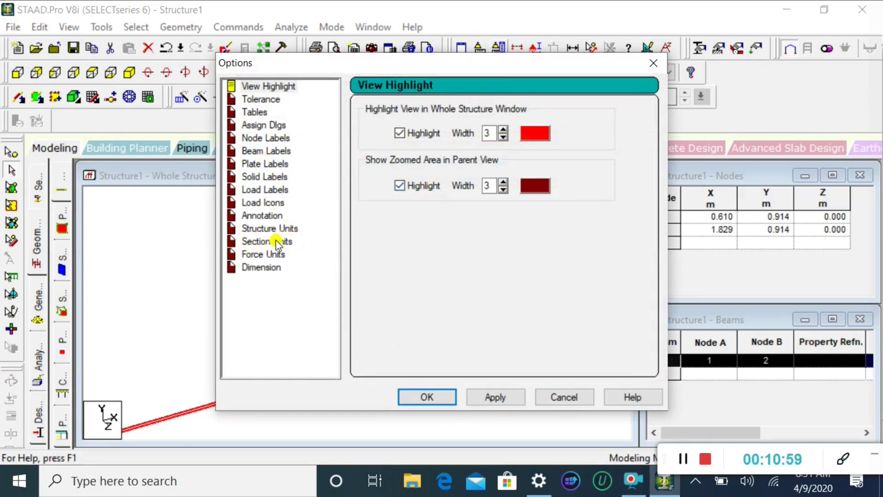
{"action": "left_click", "coordinate": [261, 256]}
{"action": "left_click", "coordinate": [268, 190]}
{"action": "left_click", "coordinate": [264, 202]}
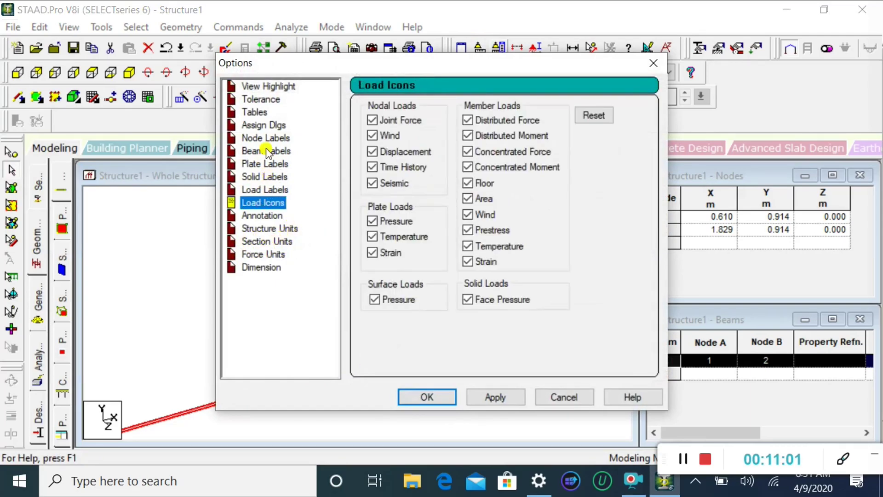
{"action": "left_click", "coordinate": [265, 150]}
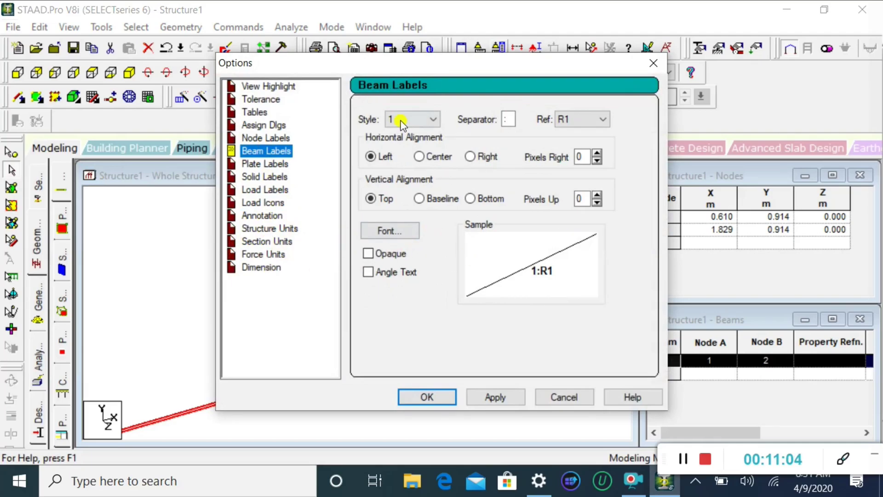
{"action": "left_click", "coordinate": [261, 267]}
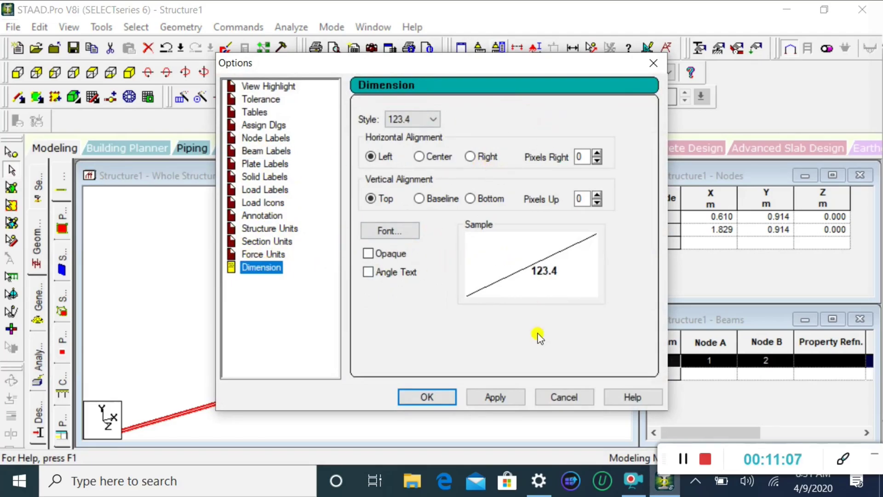
{"action": "left_click", "coordinate": [267, 87]}
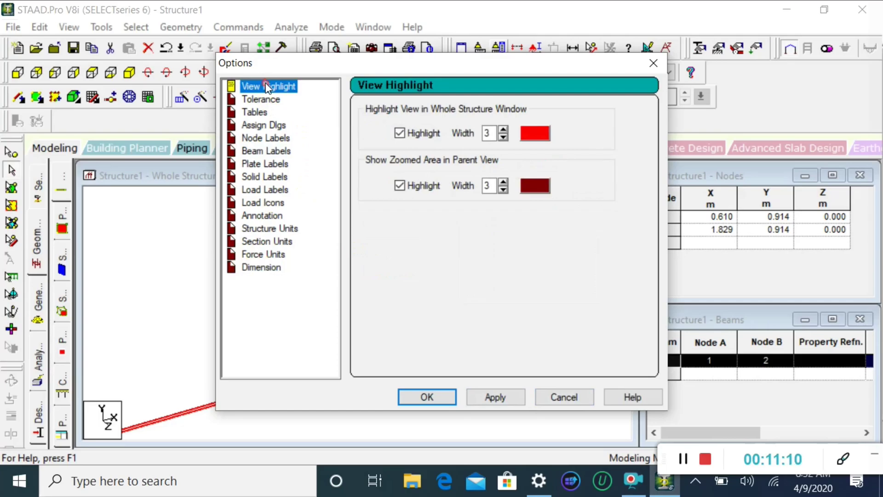
{"action": "left_click", "coordinate": [561, 396]}
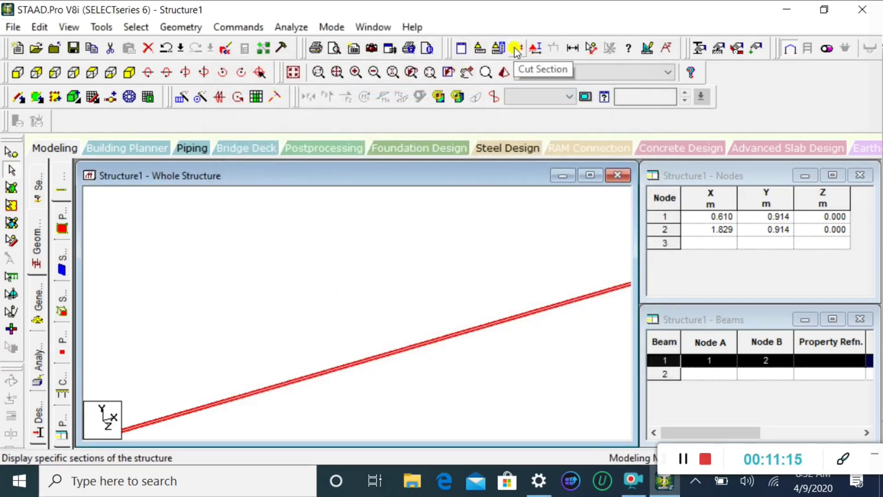
Display the multi-storey frame's X-Z plan from below so that the whole grid fits in the structure window.
{"action": "scroll", "coordinate": [398, 319], "scroll_direction": "down", "scroll_amount": 8}
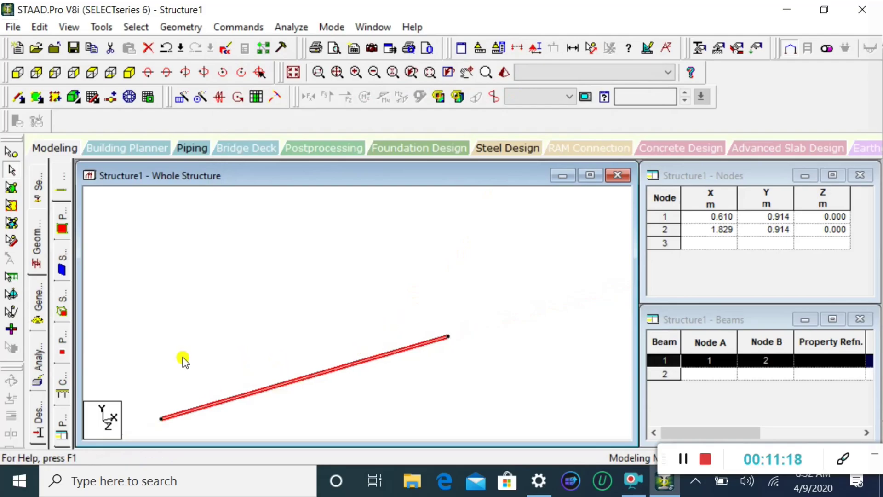
{"action": "scroll", "coordinate": [182, 361], "scroll_direction": "down", "scroll_amount": 3}
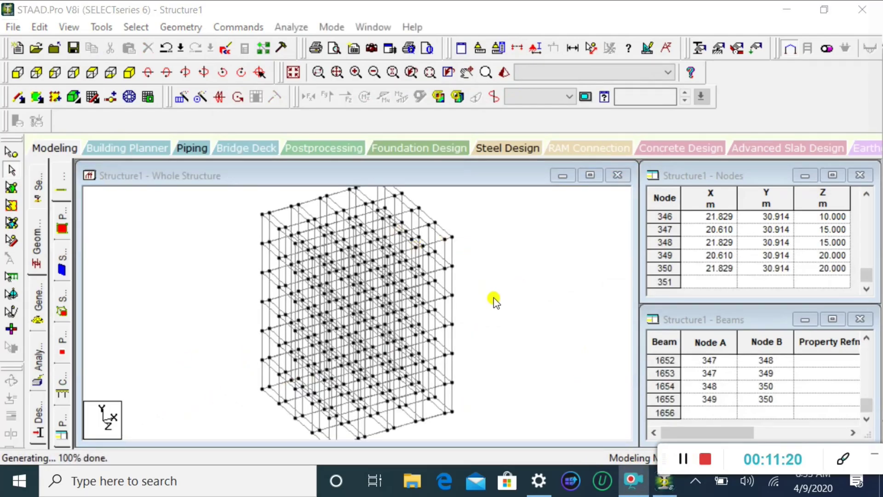
{"action": "scroll", "coordinate": [494, 301], "scroll_direction": "down", "scroll_amount": 1}
{"action": "scroll", "coordinate": [473, 381], "scroll_direction": "up", "scroll_amount": 3}
{"action": "scroll", "coordinate": [502, 253], "scroll_direction": "down", "scroll_amount": 2}
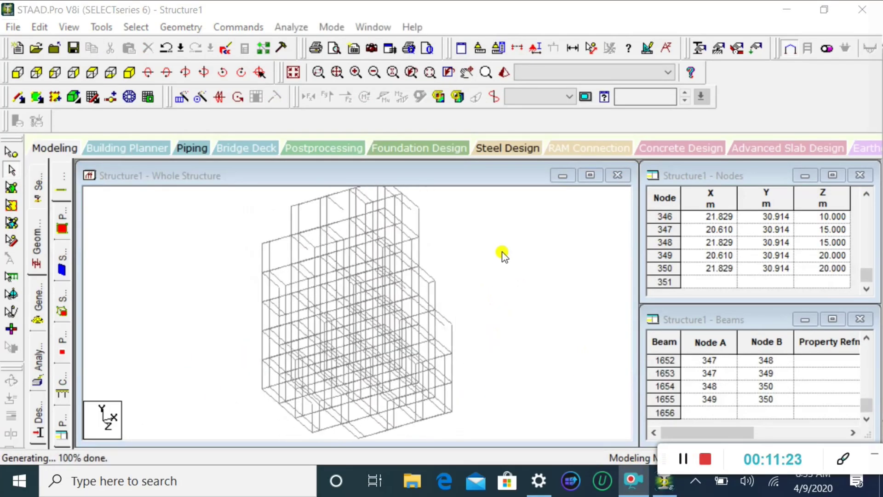
{"action": "scroll", "coordinate": [437, 202], "scroll_direction": "up", "scroll_amount": 4}
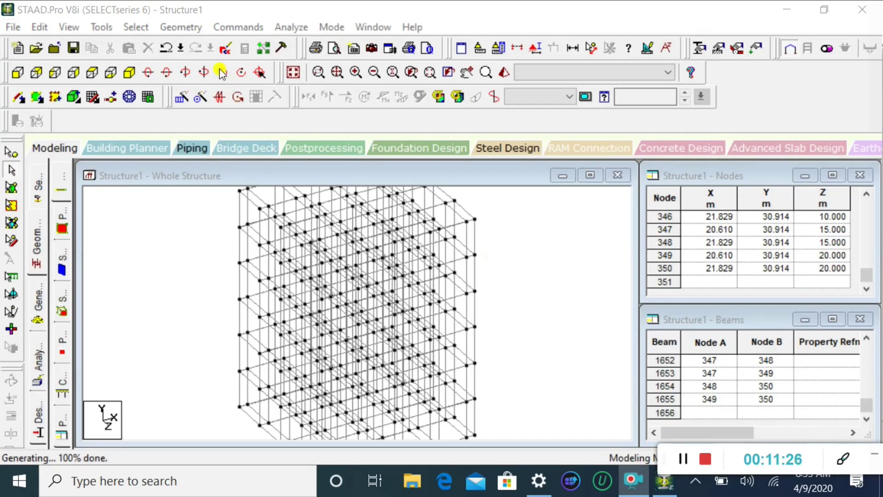
{"action": "left_click", "coordinate": [112, 73]}
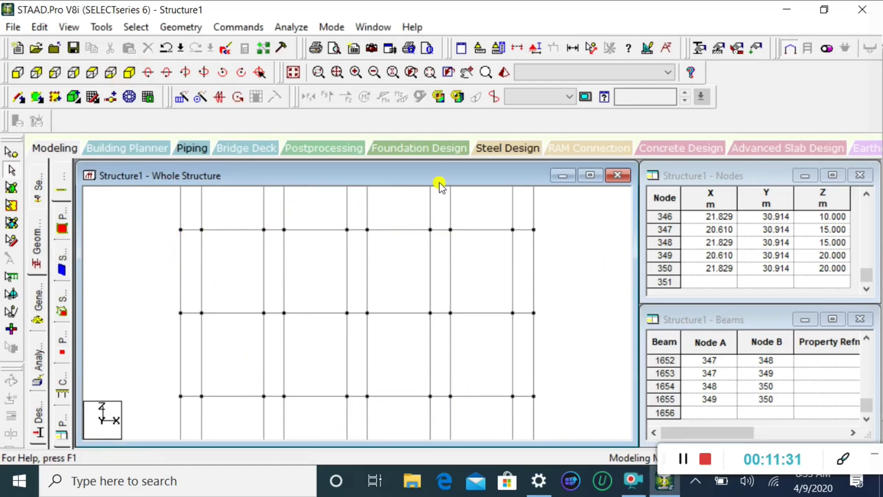
{"action": "scroll", "coordinate": [262, 261], "scroll_direction": "down", "scroll_amount": 3}
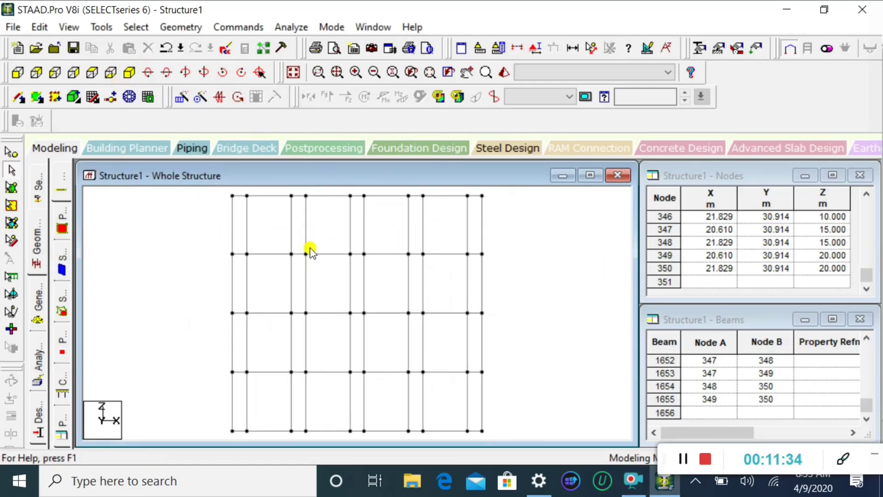
{"action": "left_click", "coordinate": [517, 50]}
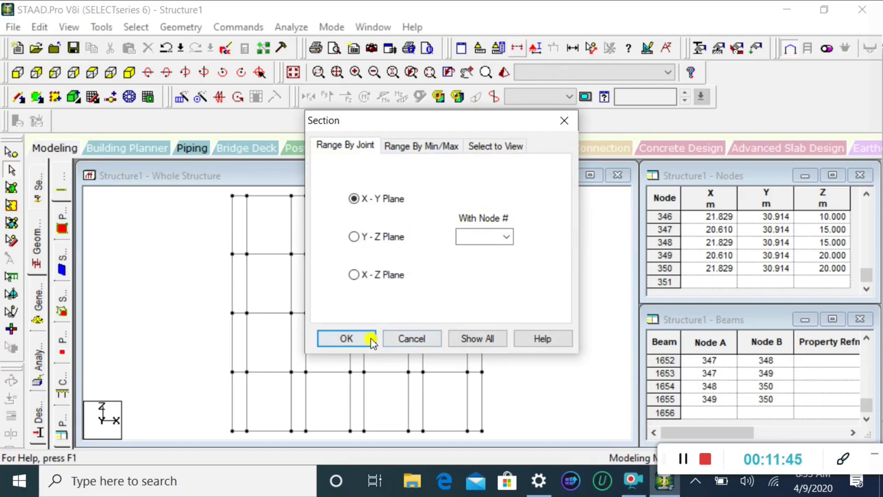
{"action": "left_click", "coordinate": [351, 339]}
{"action": "left_click", "coordinate": [499, 289]}
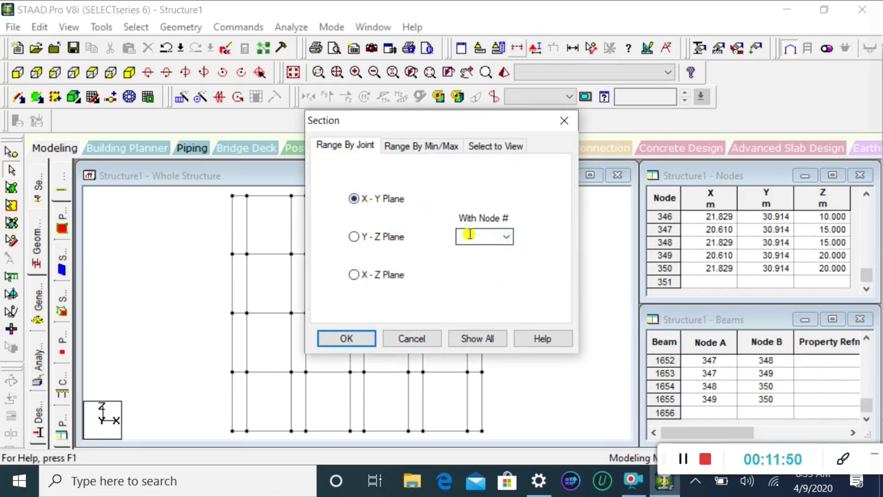
{"action": "left_click", "coordinate": [410, 338]}
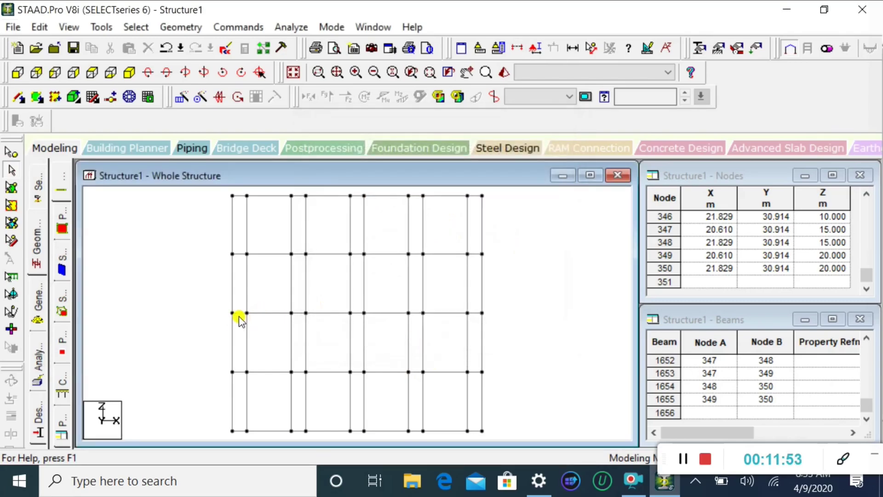
Select the middle node on the left edge of the frame plan using the Nodes Cursor.
{"action": "left_click", "coordinate": [234, 315]}
{"action": "left_click", "coordinate": [503, 296]}
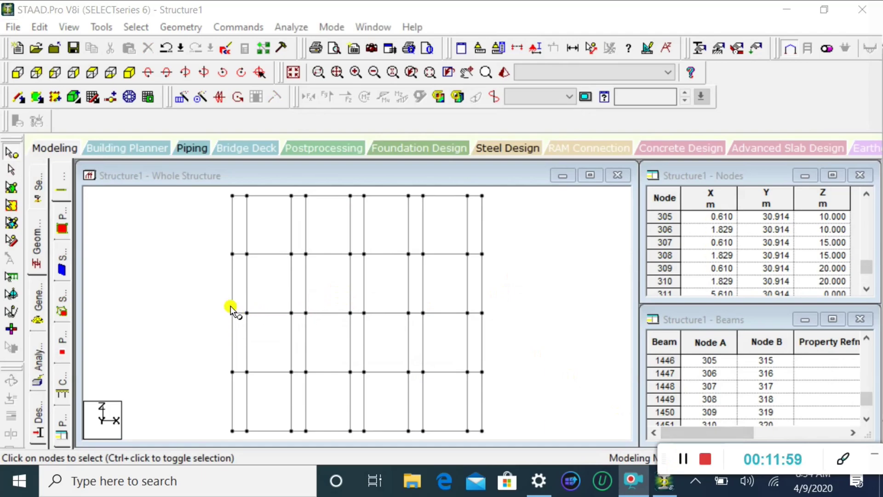
{"action": "left_click", "coordinate": [10, 159]}
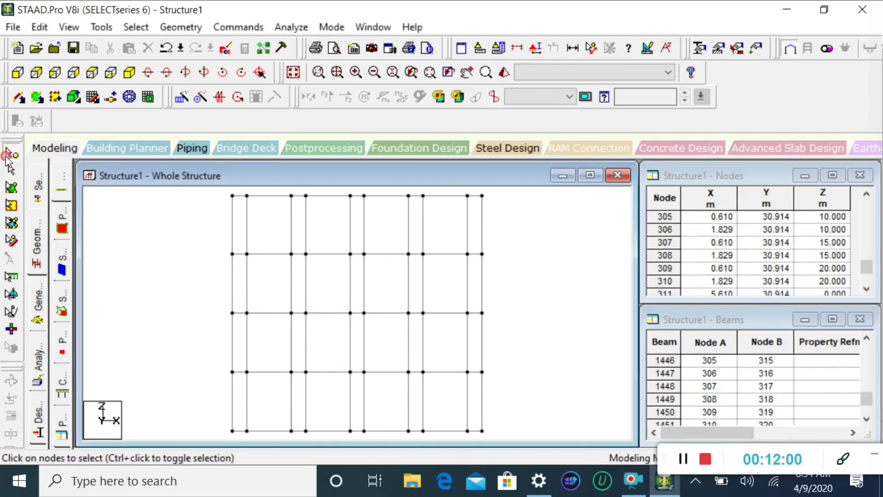
{"action": "left_click", "coordinate": [232, 314]}
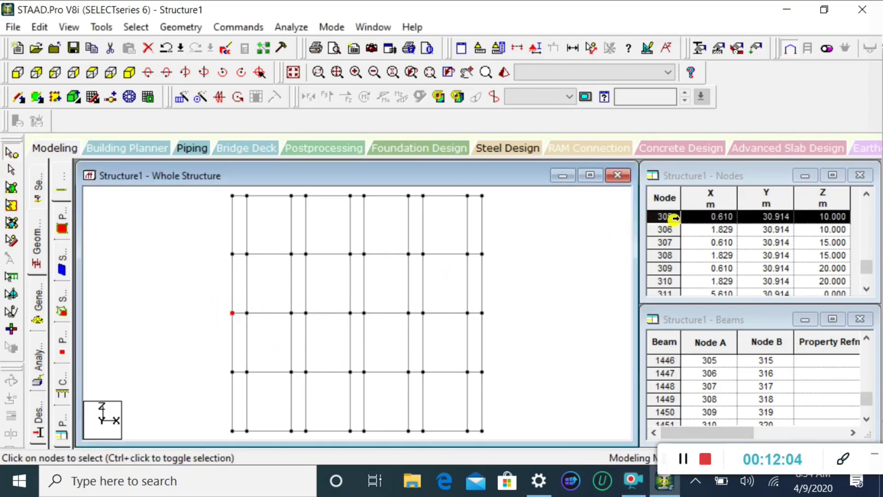
Cut a section of the frame by joint in the X-Y plane through node 305.
{"action": "left_click", "coordinate": [516, 51]}
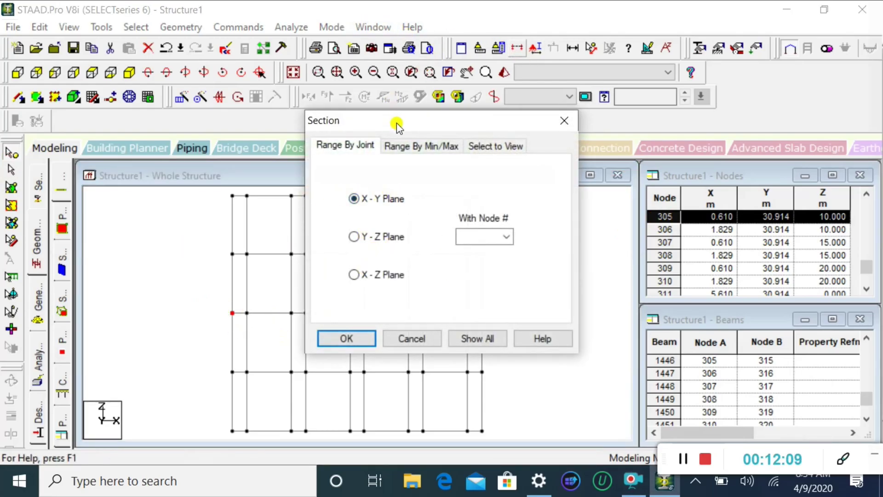
{"action": "left_click_drag", "start_coordinate": [397, 123], "coordinate": [608, 49]}
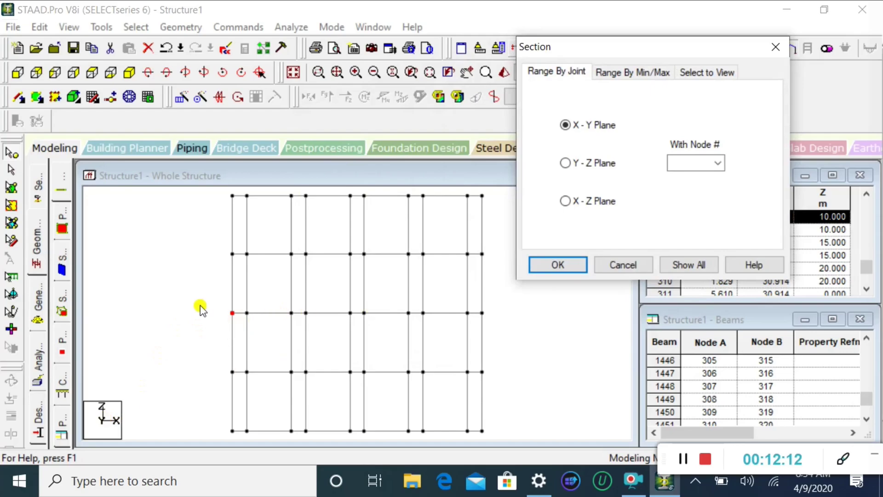
{"action": "left_click_drag", "start_coordinate": [591, 50], "coordinate": [488, 117]}
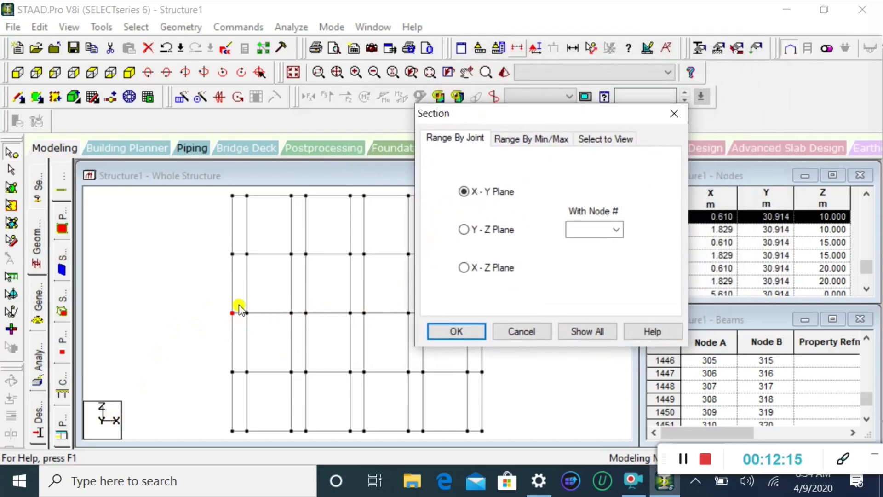
{"action": "left_click", "coordinate": [589, 229]}
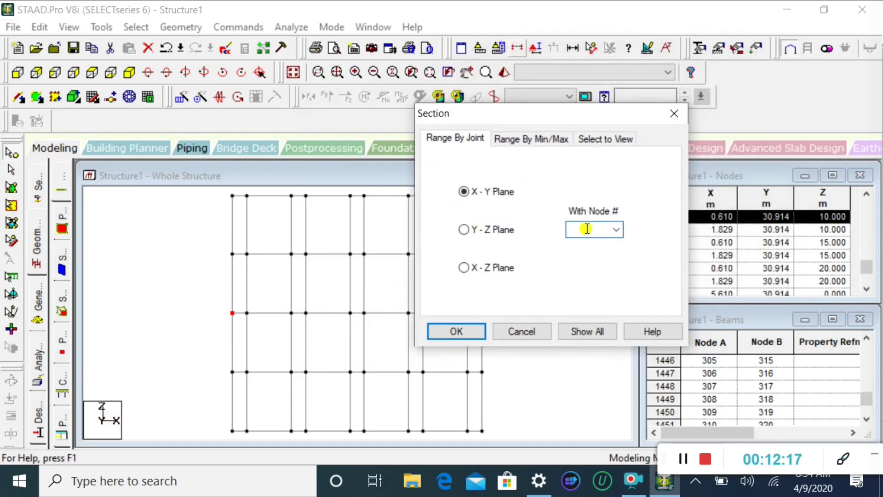
{"action": "type", "text": "305"}
{"action": "left_click", "coordinate": [469, 332]}
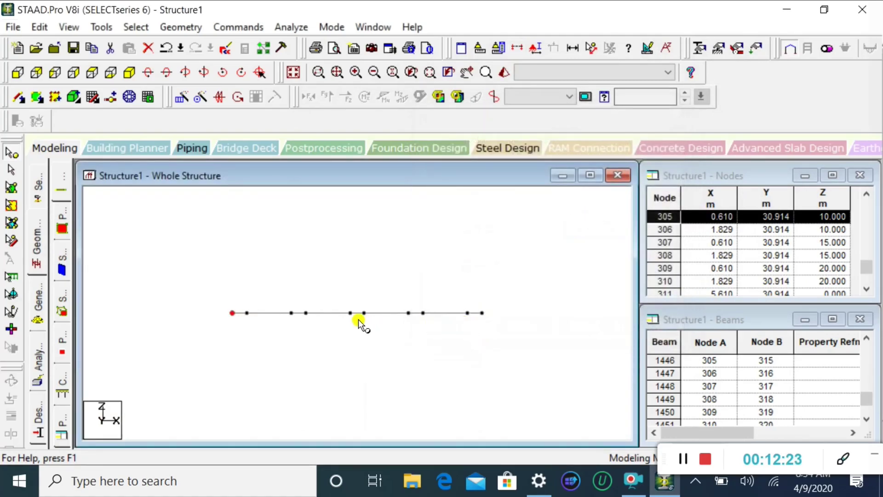
Inspect the cut section in the isometric view, the X-Y front view and the X-Z plan view.
{"action": "scroll", "coordinate": [367, 299], "scroll_direction": "up", "scroll_amount": 1}
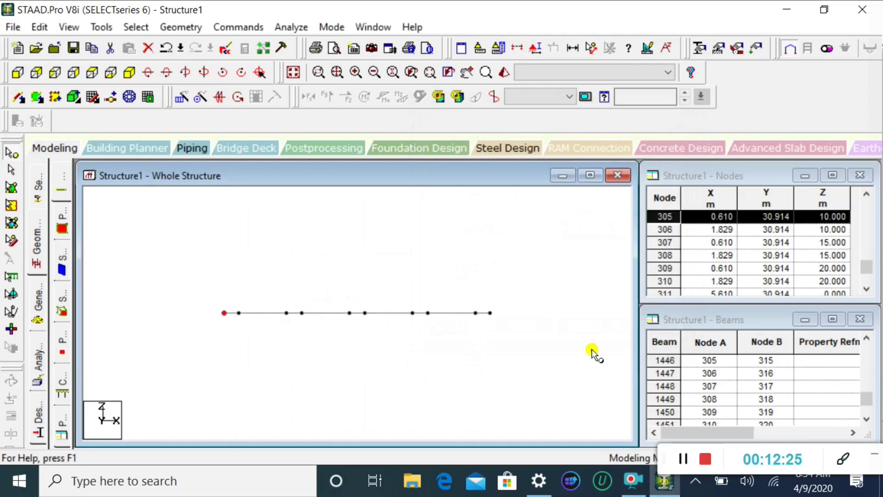
{"action": "left_click", "coordinate": [129, 72]}
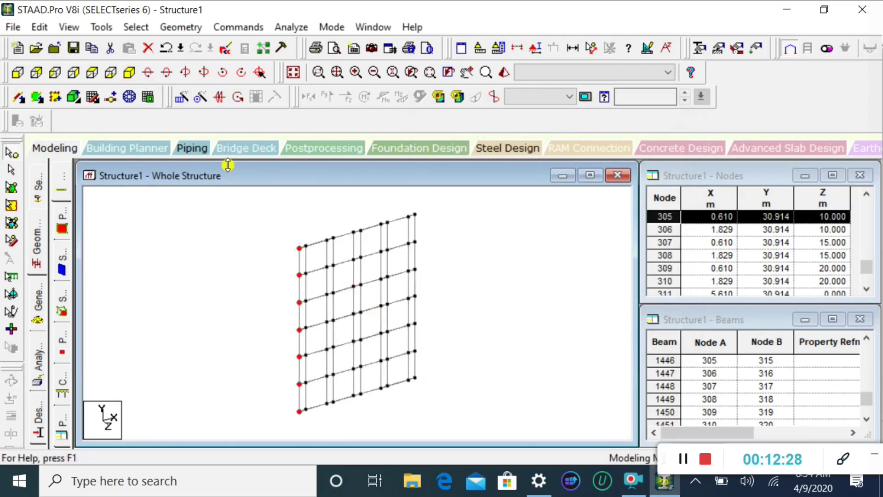
{"action": "left_click", "coordinate": [111, 72]}
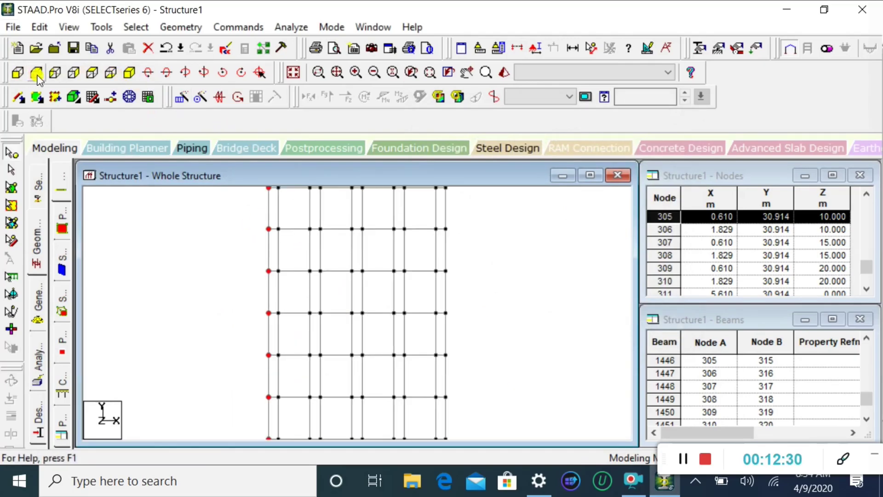
{"action": "left_click", "coordinate": [112, 77]}
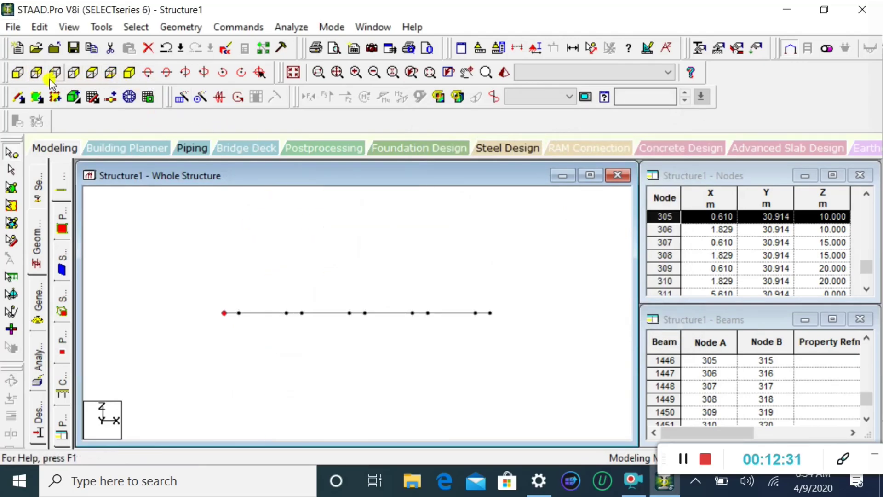
Restore the display of the entire frame with the Cut Section tool's Show All option.
{"action": "left_click", "coordinate": [523, 51]}
{"action": "left_click", "coordinate": [476, 338]}
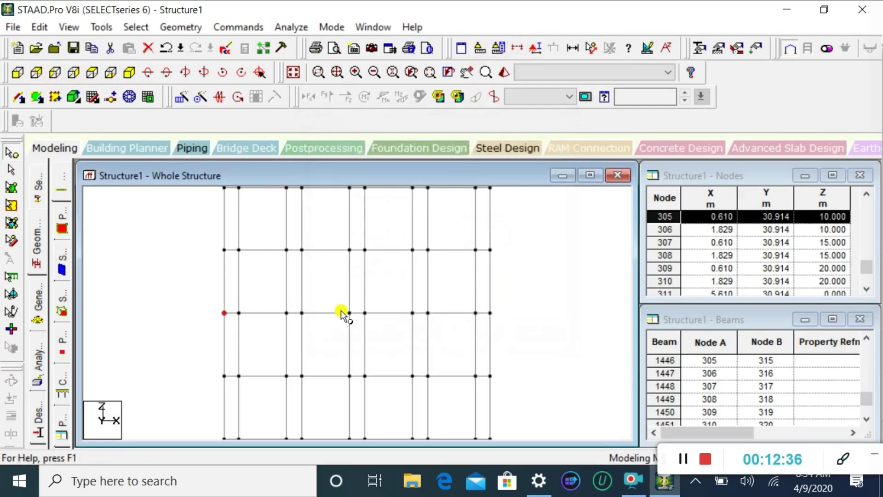
Review the Section tool's Range By Min/Max plane options and Select to View options without applying a cut.
{"action": "left_click", "coordinate": [517, 49]}
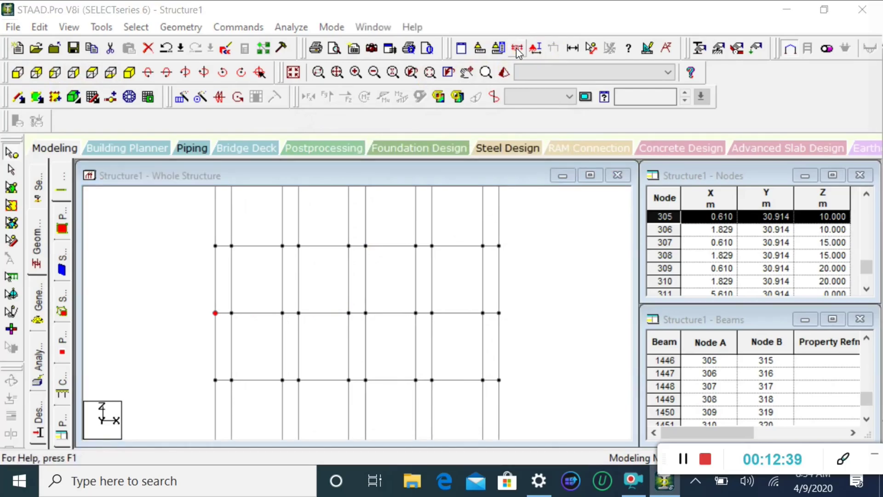
{"action": "left_click", "coordinate": [421, 146]}
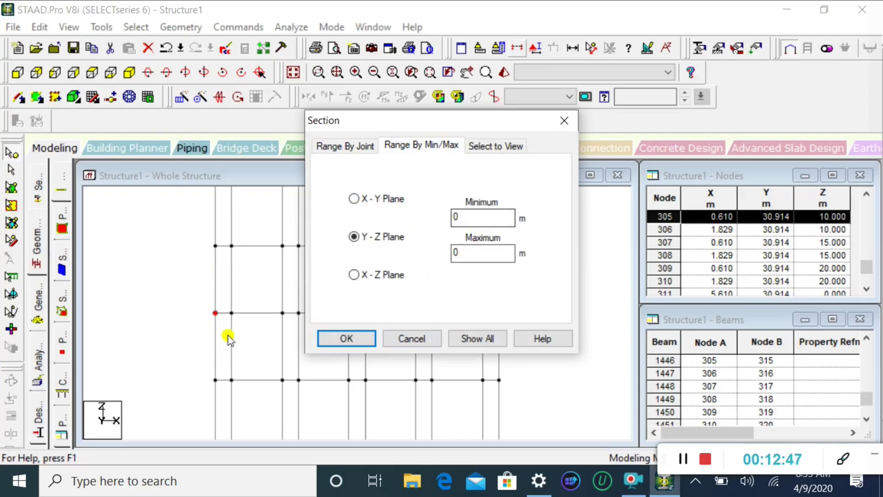
{"action": "left_click", "coordinate": [355, 276]}
{"action": "left_click", "coordinate": [354, 198]}
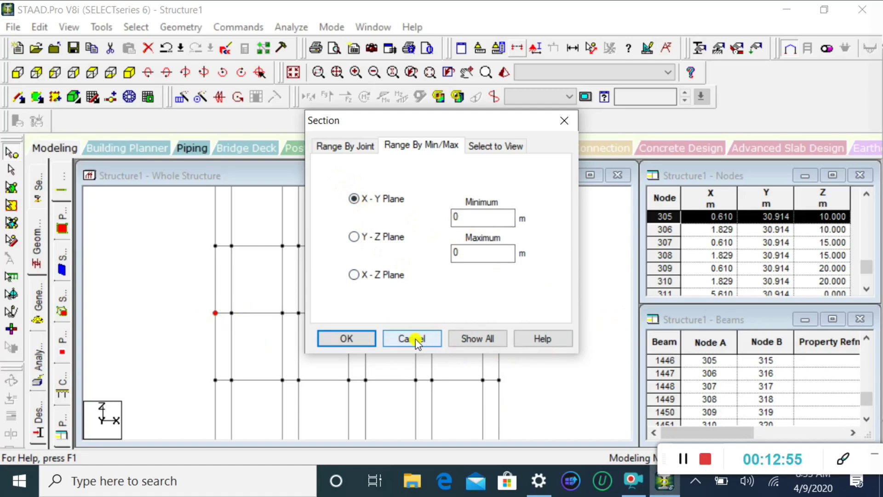
{"action": "left_click", "coordinate": [498, 147]}
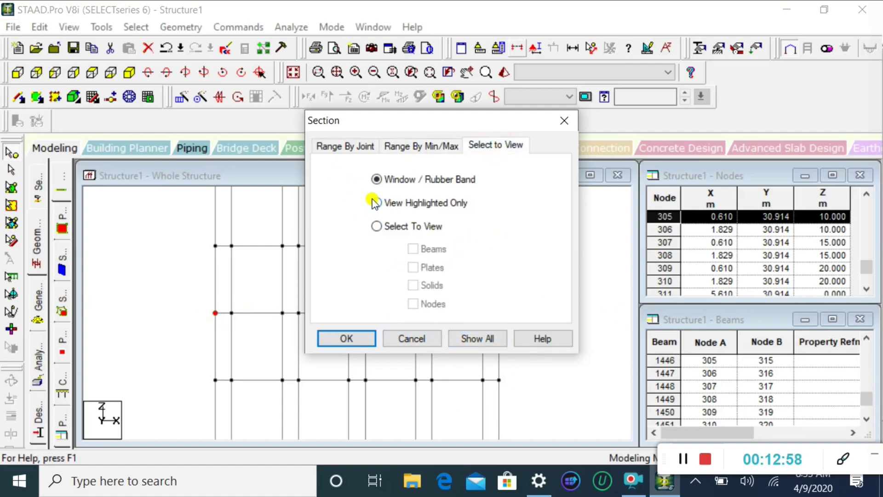
{"action": "left_click_drag", "start_coordinate": [421, 120], "coordinate": [621, 69]}
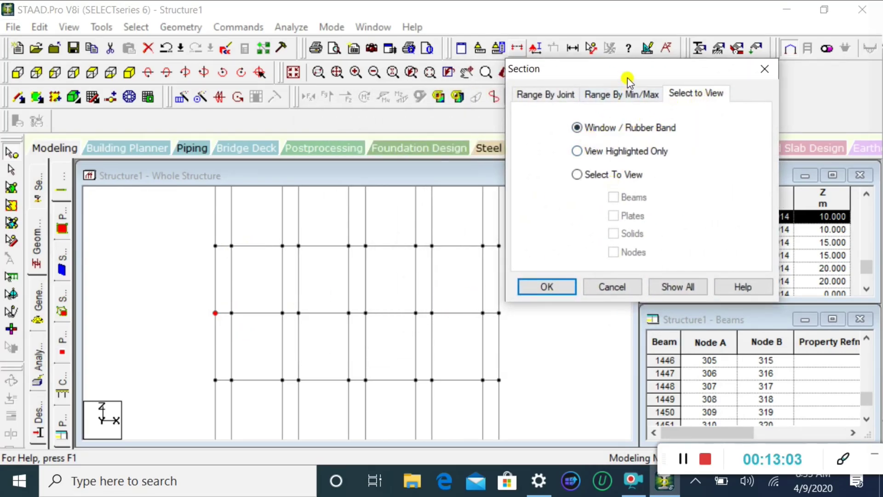
{"action": "left_click_drag", "start_coordinate": [626, 73], "coordinate": [698, 39]}
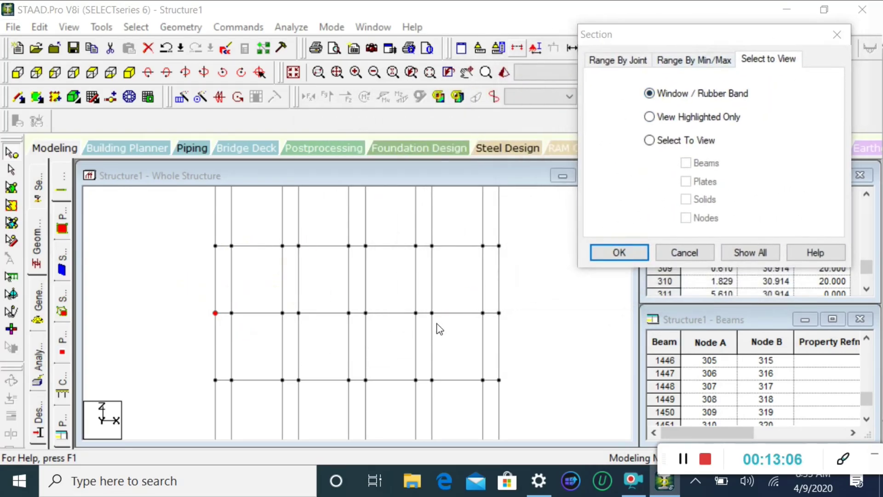
{"action": "left_click", "coordinate": [683, 252]}
Try to isolate the middle row of nodes in the plan with the Section tool's Window / Rubber Band option.
{"action": "left_click_drag", "start_coordinate": [179, 290], "coordinate": [593, 350]}
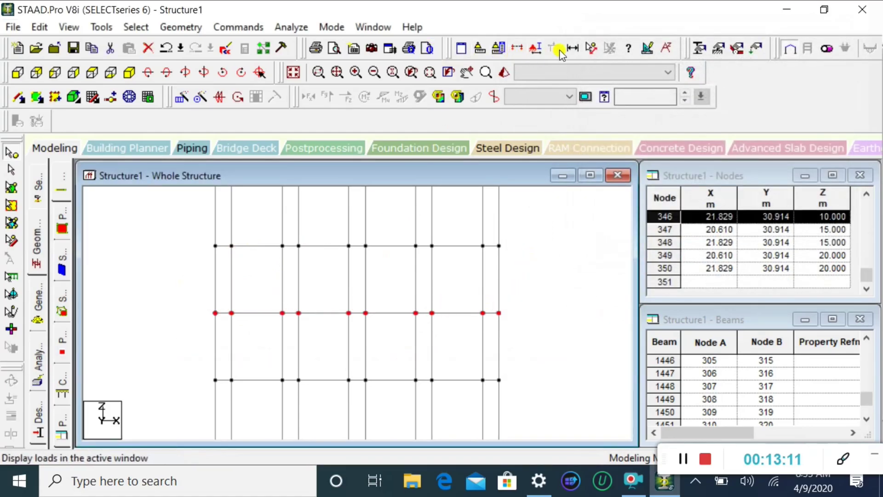
{"action": "left_click", "coordinate": [518, 48]}
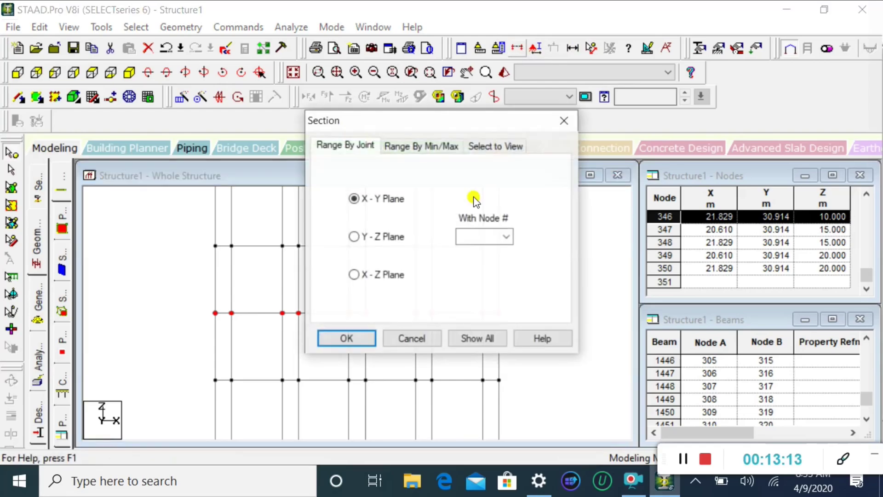
{"action": "left_click", "coordinate": [496, 148]}
{"action": "left_click", "coordinate": [347, 338]}
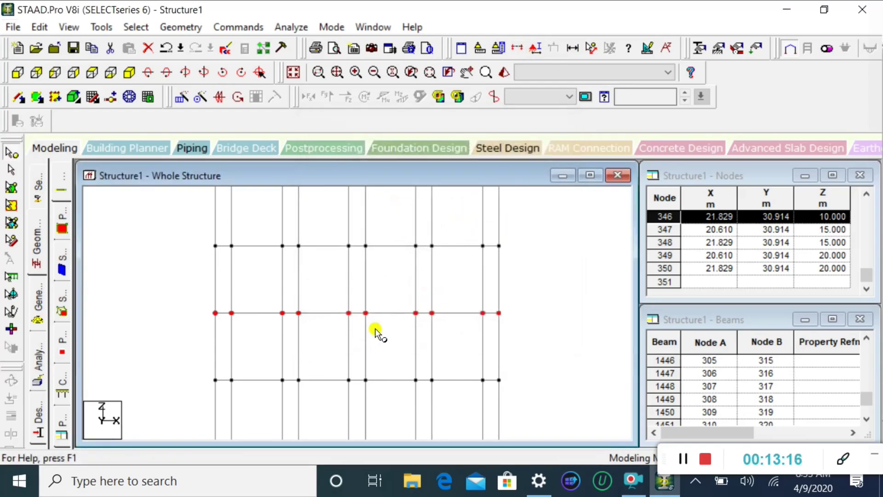
{"action": "left_click", "coordinate": [682, 459]}
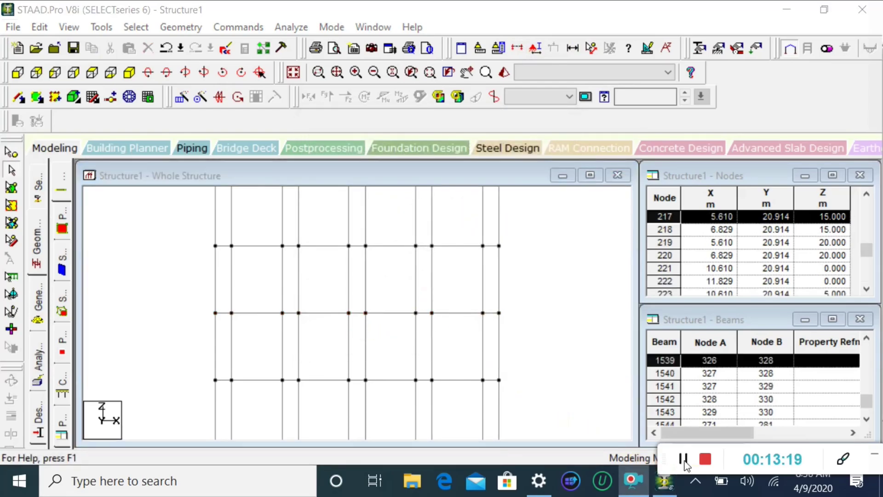
Isolate the middle row of beams with the Section tool's Window / Rubber Band option, and restore the entire frame with Show All.
{"action": "left_click_drag", "start_coordinate": [181, 291], "coordinate": [515, 322]}
{"action": "left_click", "coordinate": [517, 50]}
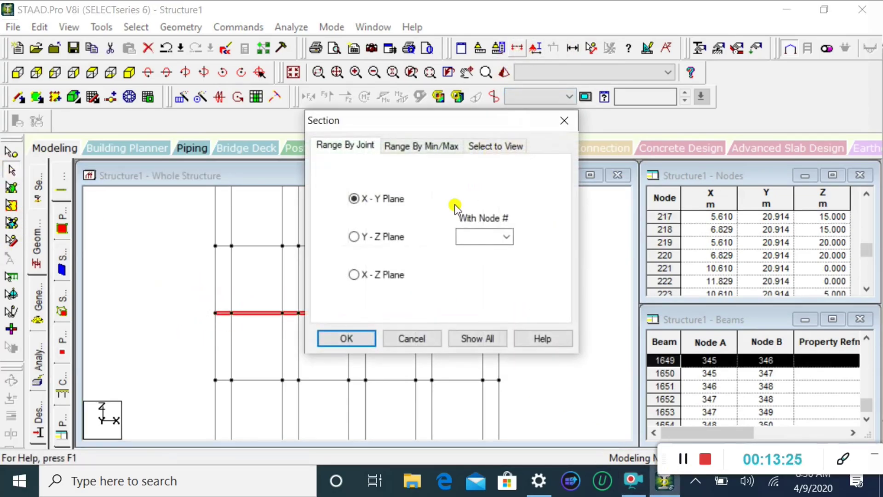
{"action": "left_click", "coordinate": [495, 146]}
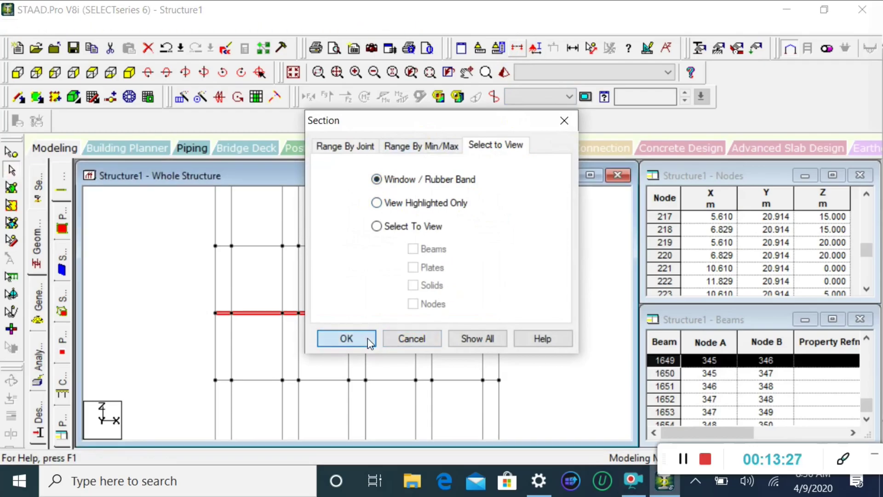
{"action": "left_click", "coordinate": [368, 338]}
{"action": "left_click_drag", "start_coordinate": [181, 299], "coordinate": [533, 325]}
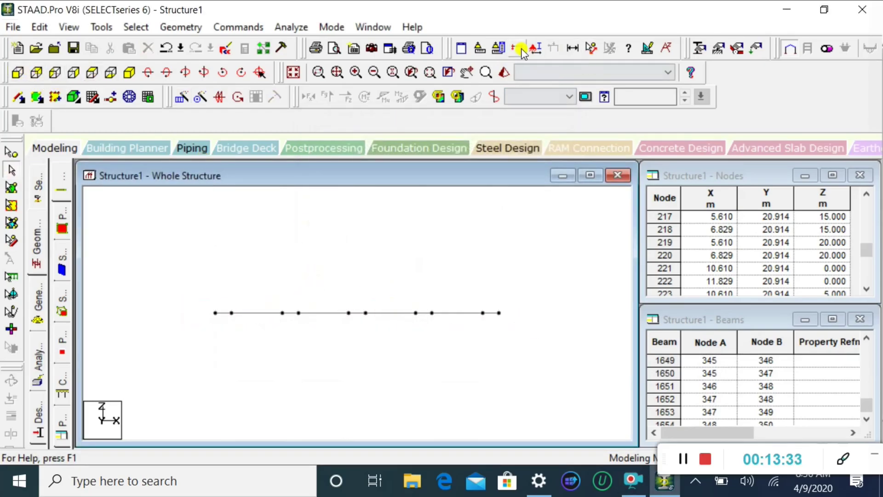
{"action": "left_click", "coordinate": [499, 50]}
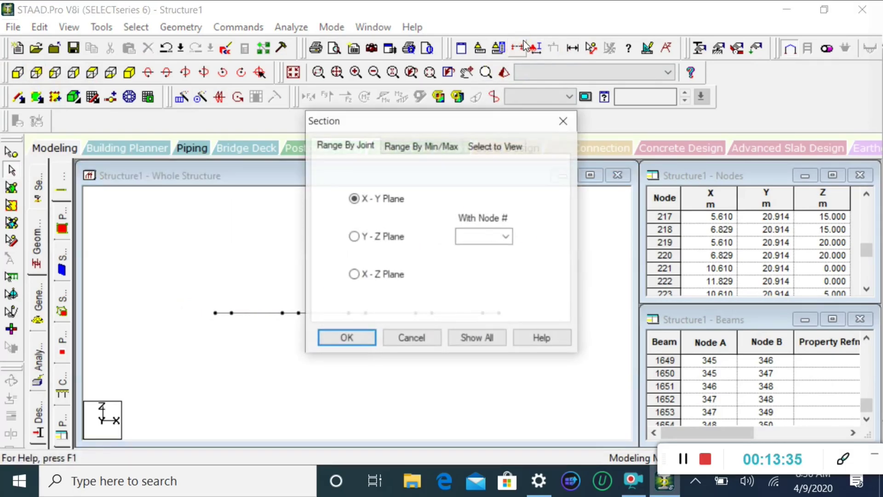
{"action": "left_click", "coordinate": [476, 338]}
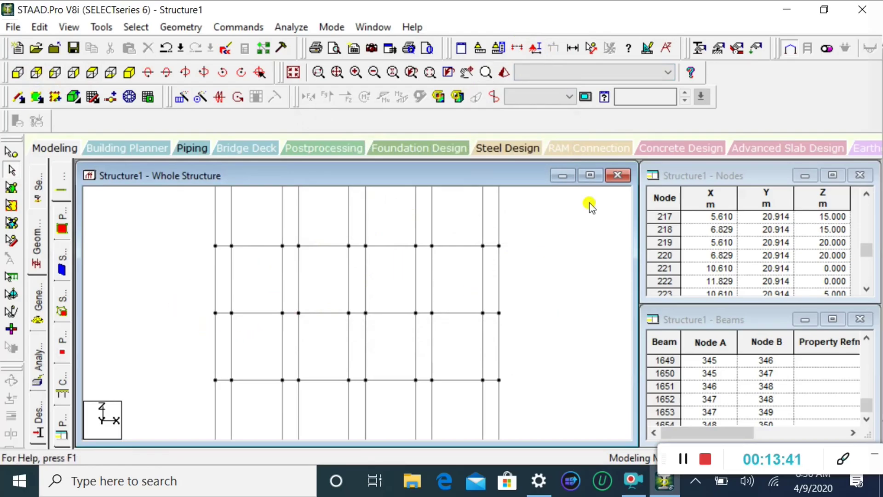
Enable the Node Numbers, Node Points and Beam Numbers labels in the Diagrams settings and set the support icon size to 4%.
{"action": "left_click", "coordinate": [535, 50]}
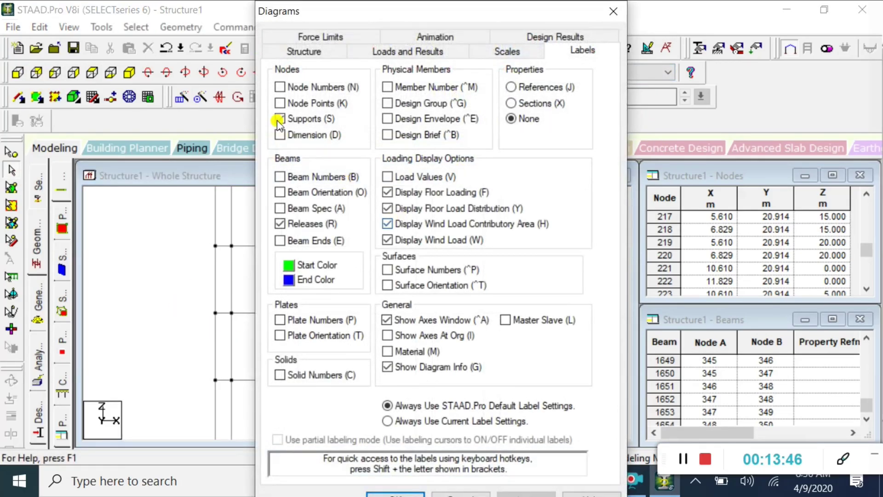
{"action": "left_click_drag", "start_coordinate": [366, 21], "coordinate": [547, 20]}
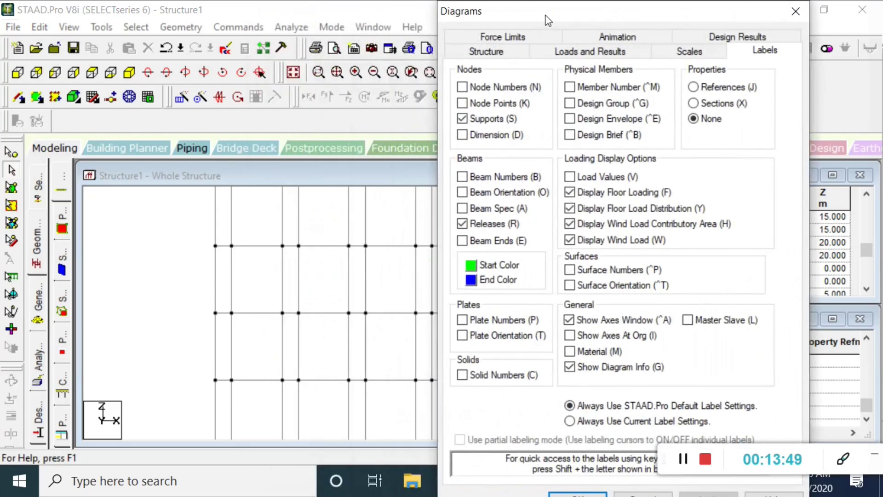
{"action": "left_click", "coordinate": [472, 87]}
{"action": "left_click", "coordinate": [462, 104]}
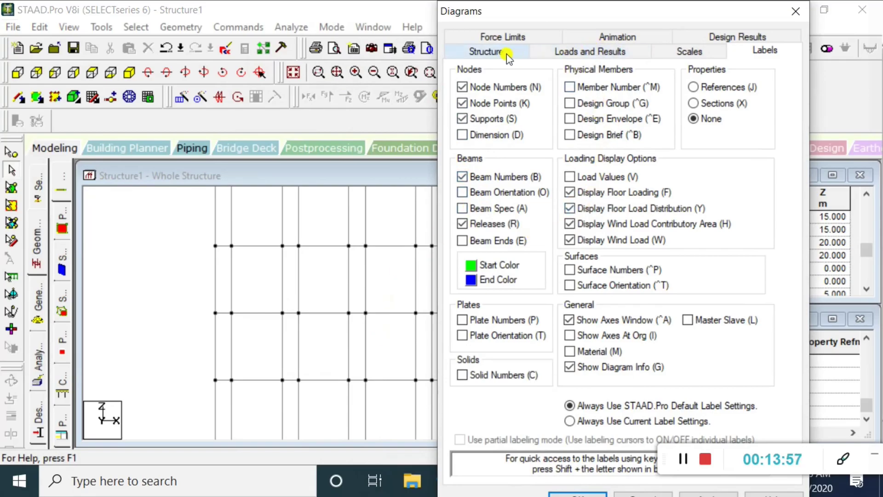
{"action": "left_click", "coordinate": [569, 87]}
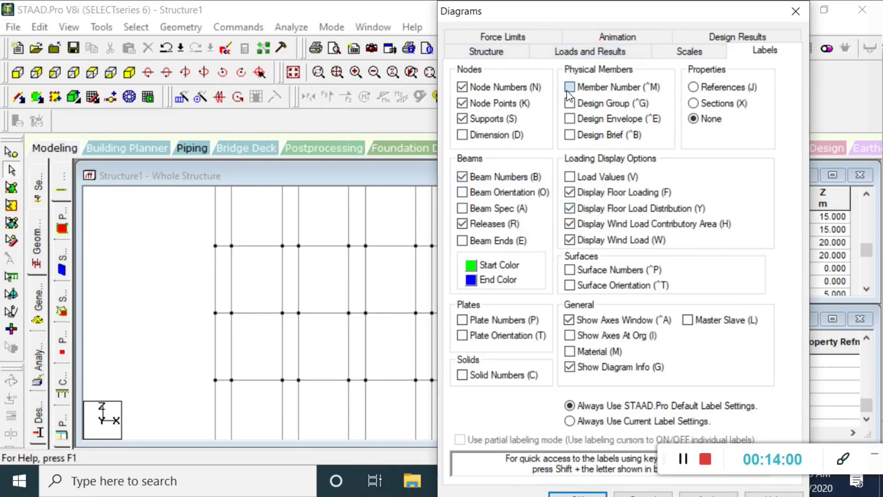
{"action": "left_click", "coordinate": [692, 52]}
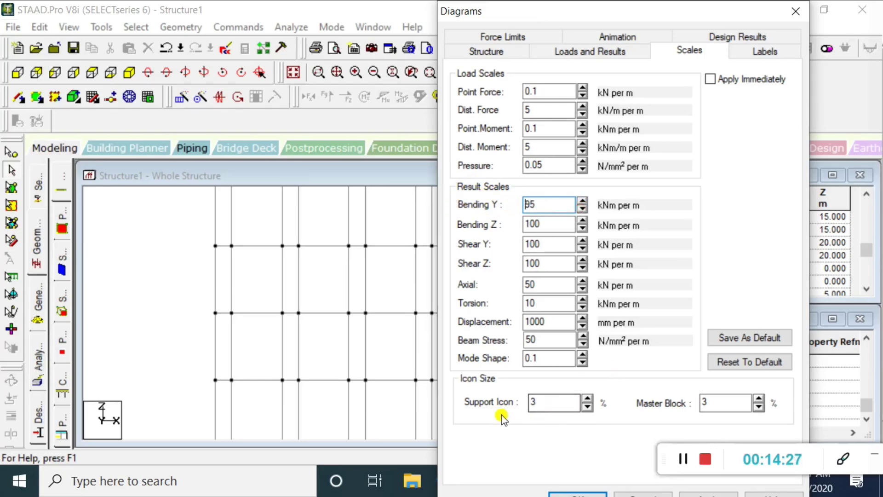
{"action": "left_click", "coordinate": [587, 398]}
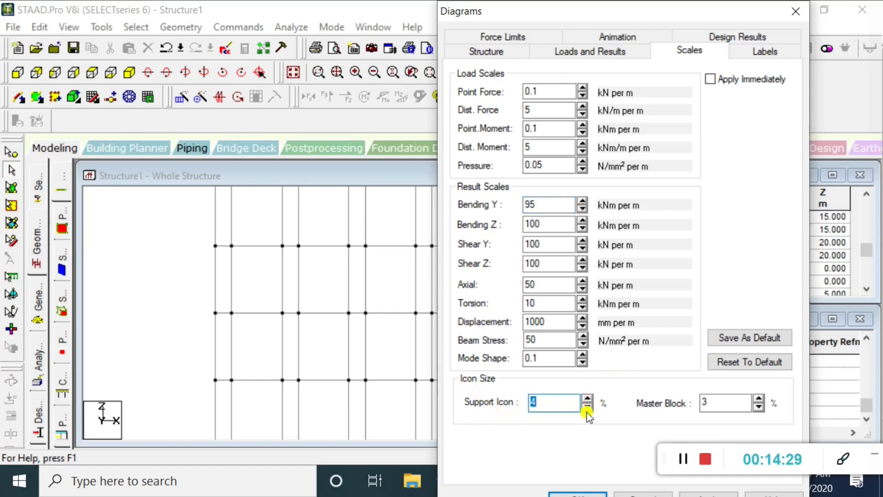
Review the Structure, Design Results, Animation and Force Limits settings of the Diagrams dialog, and close it without applying changes.
{"action": "left_click", "coordinate": [621, 37]}
{"action": "left_click", "coordinate": [511, 36]}
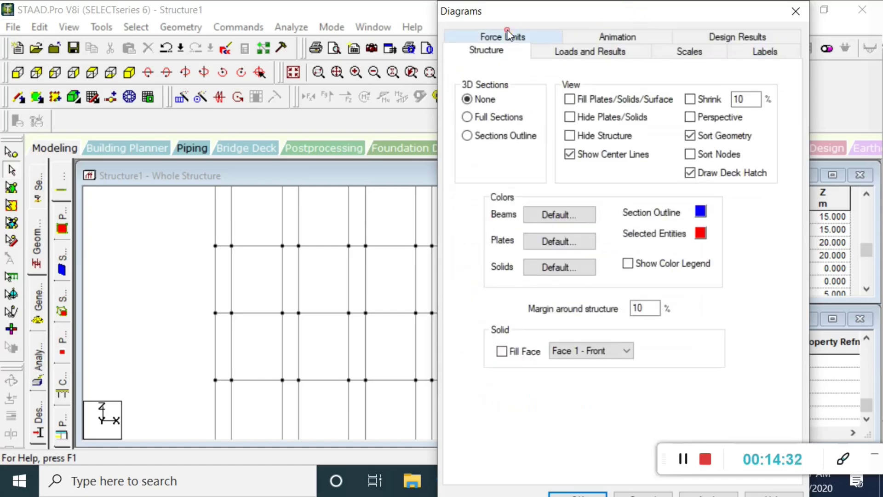
{"action": "left_click", "coordinate": [758, 38]}
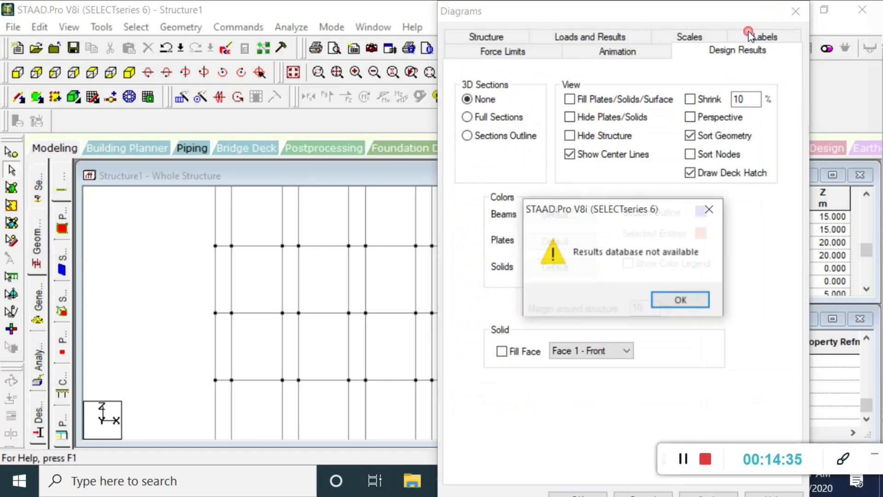
{"action": "left_click", "coordinate": [680, 300]}
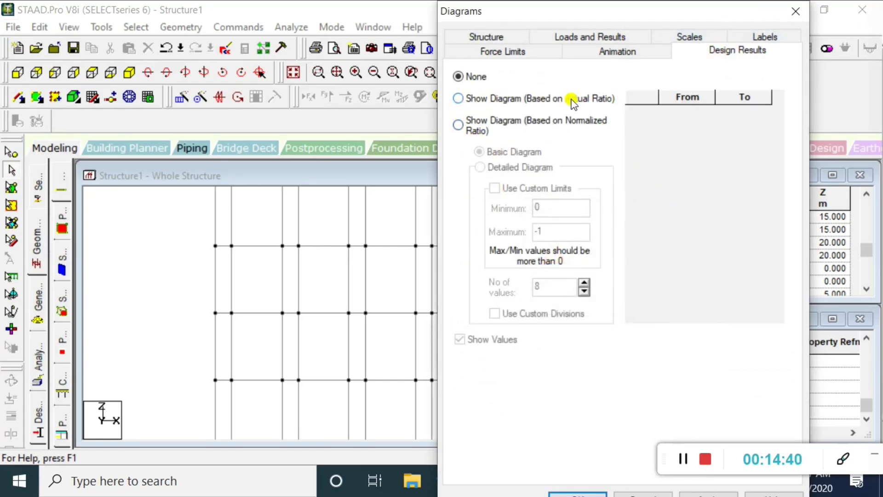
{"action": "left_click", "coordinate": [621, 52]}
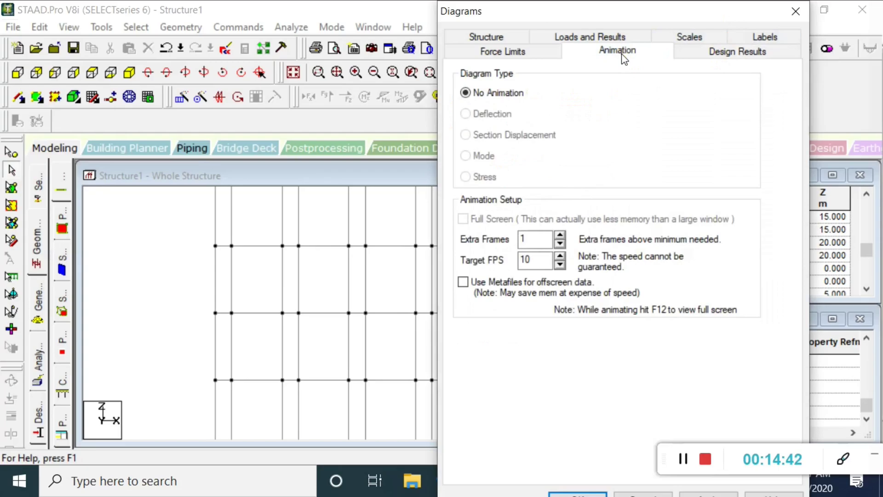
{"action": "left_click", "coordinate": [501, 52]}
{"action": "left_click", "coordinate": [684, 458]}
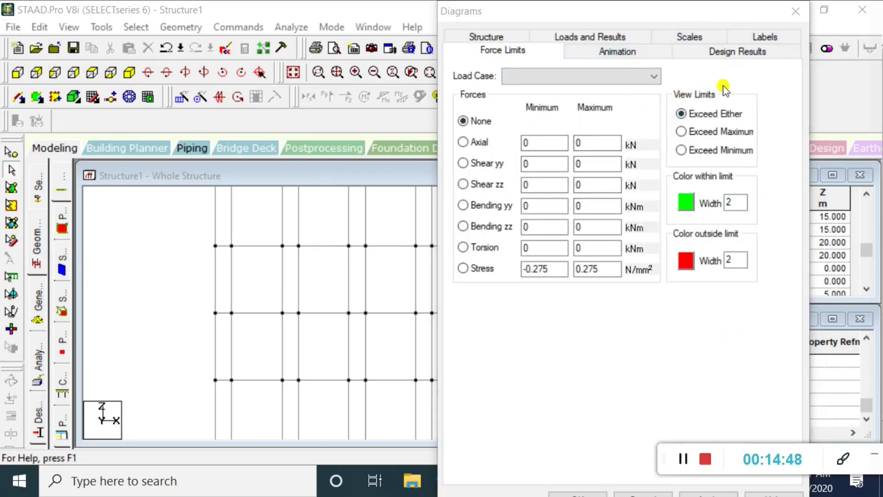
{"action": "left_click", "coordinate": [801, 18]}
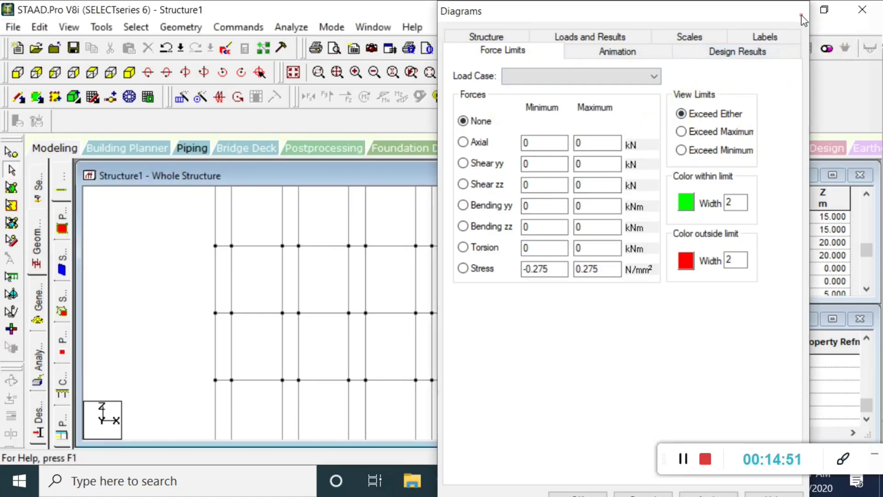
{"action": "left_click", "coordinate": [801, 18]}
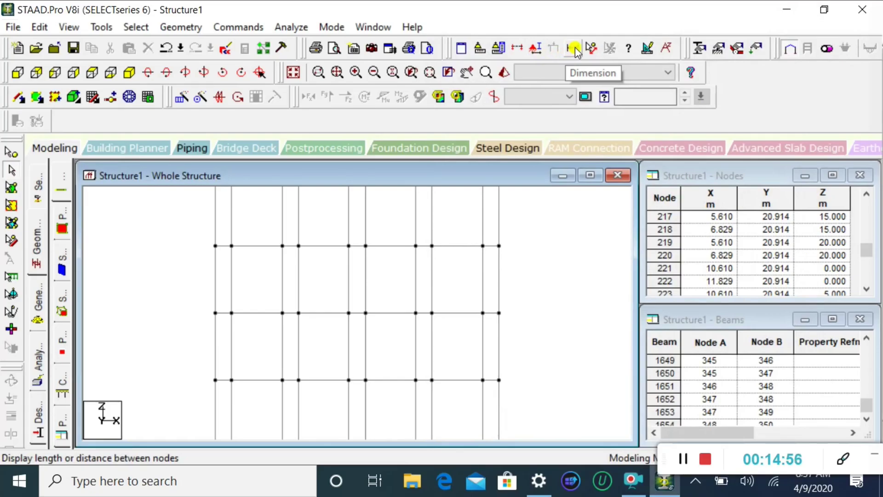
Show the Node Numbers and Node Points labels on the frame and turn off the Supports label.
{"action": "left_click", "coordinate": [535, 49]}
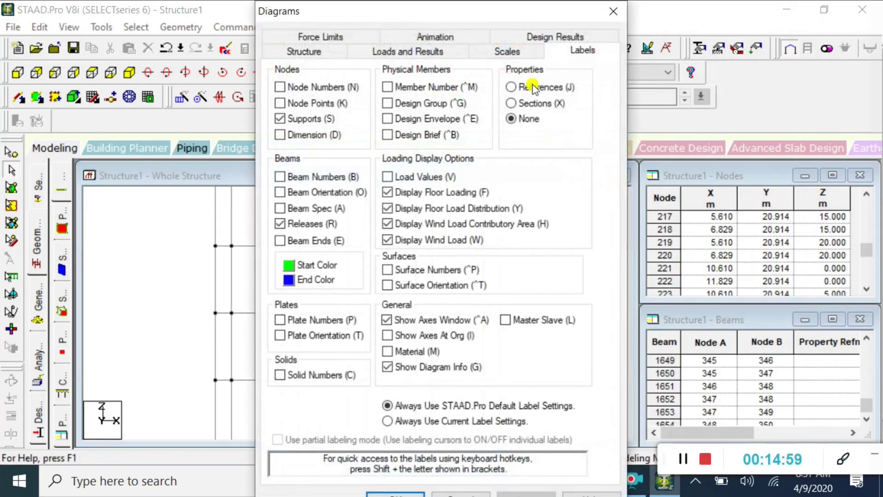
{"action": "left_click_drag", "start_coordinate": [499, 23], "coordinate": [509, 23]}
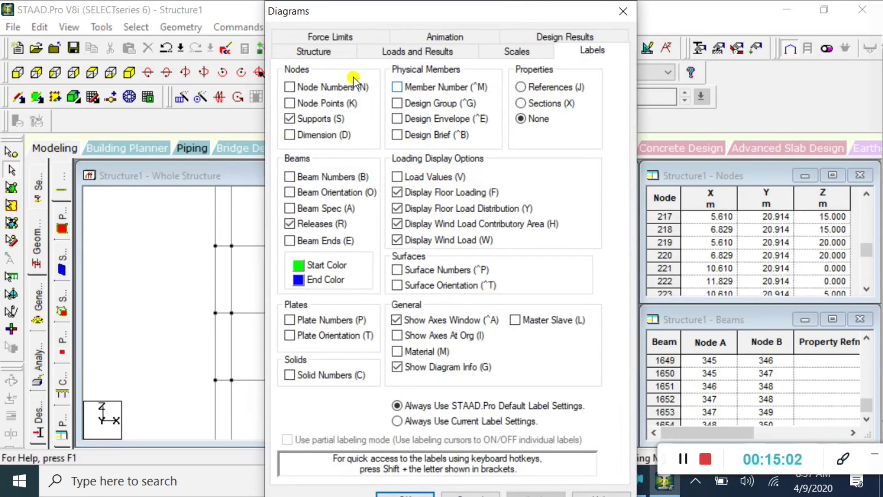
{"action": "left_click", "coordinate": [289, 87]}
{"action": "left_click", "coordinate": [290, 119]}
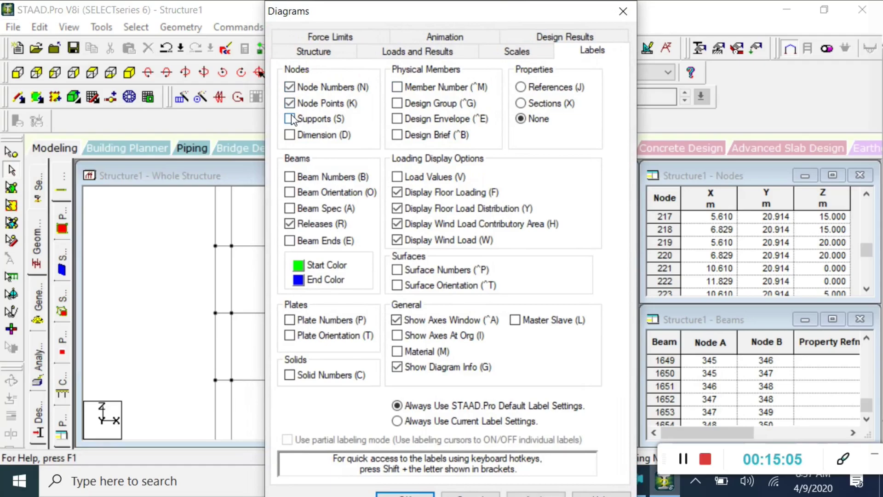
{"action": "left_click", "coordinate": [405, 494]}
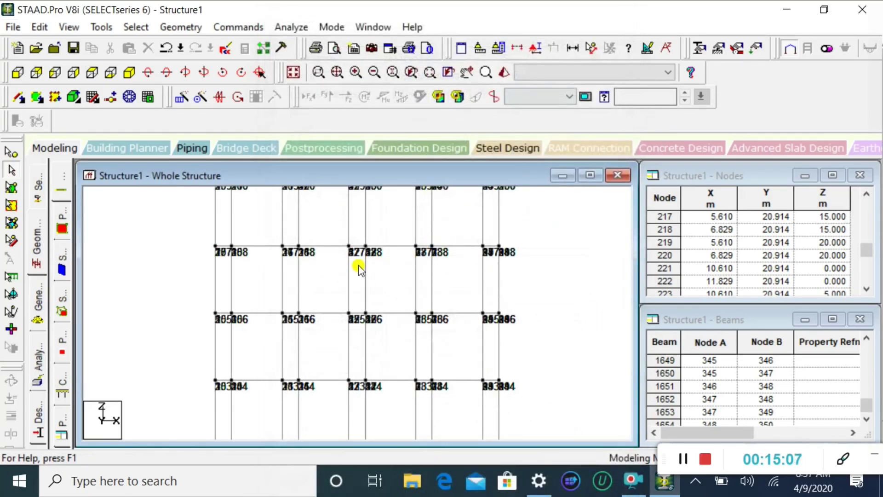
Display member length dimensions on the whole frame with the Dimension to View option.
{"action": "left_click", "coordinate": [573, 48]}
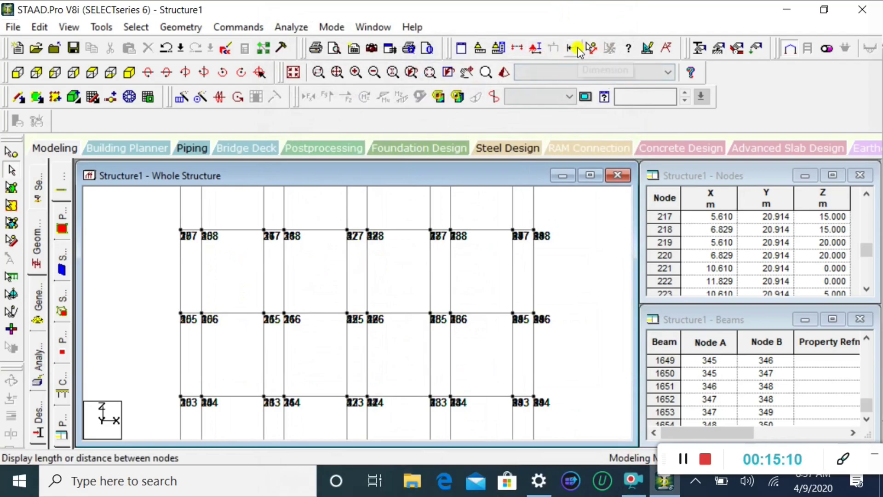
{"action": "left_click_drag", "start_coordinate": [231, 196], "coordinate": [268, 142]}
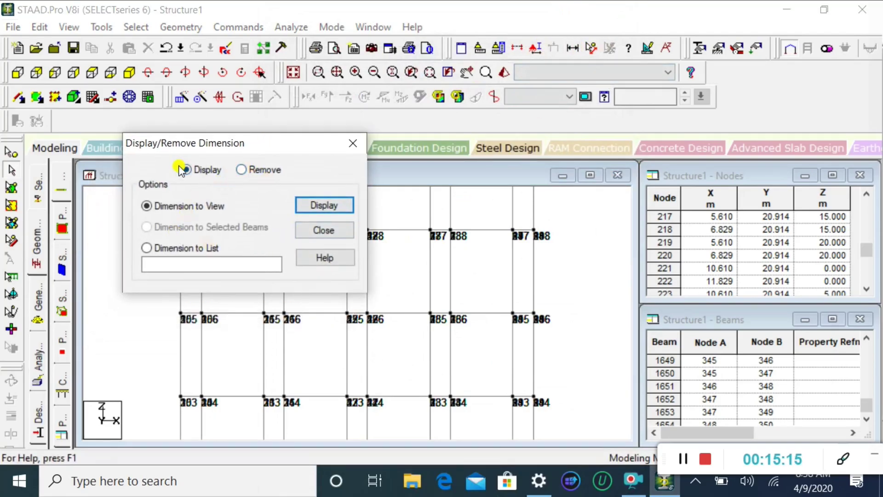
{"action": "left_click", "coordinate": [144, 206]}
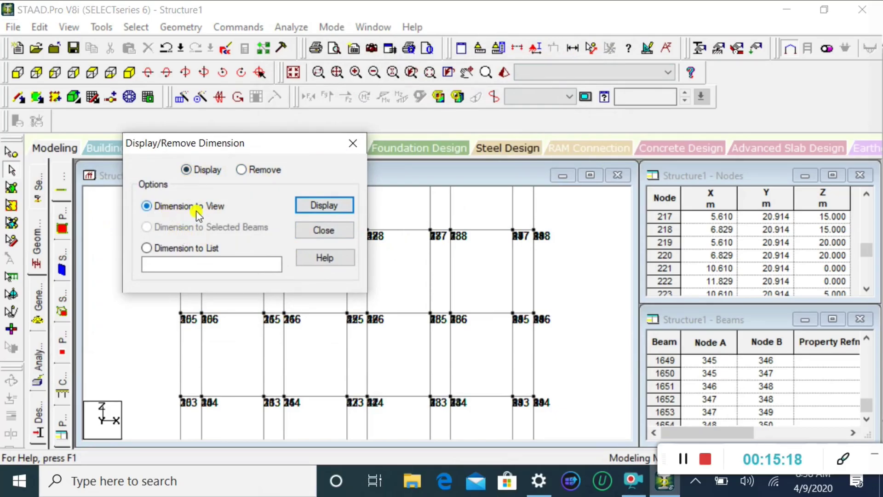
{"action": "left_click_drag", "start_coordinate": [272, 148], "coordinate": [194, 169]}
{"action": "scroll", "coordinate": [449, 276], "scroll_direction": "down", "scroll_amount": 4}
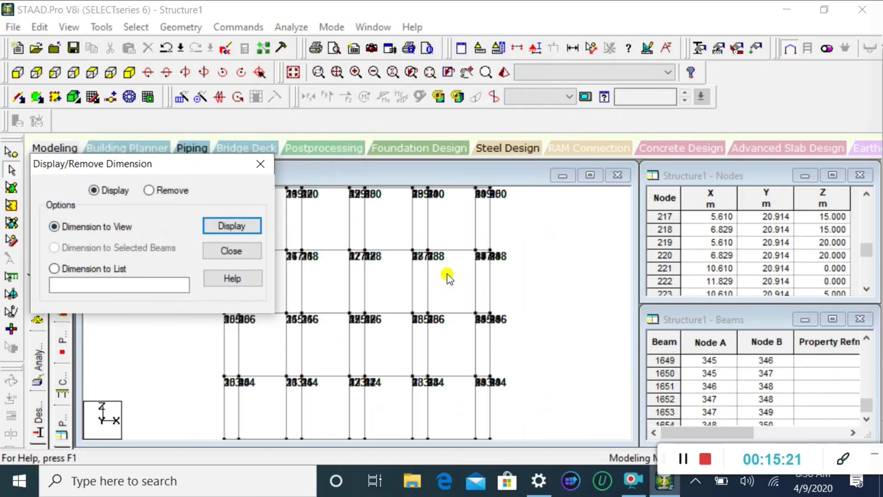
{"action": "left_click", "coordinate": [231, 226]}
{"action": "scroll", "coordinate": [326, 262], "scroll_direction": "up", "scroll_amount": 4}
{"action": "scroll", "coordinate": [339, 236], "scroll_direction": "up", "scroll_amount": 1}
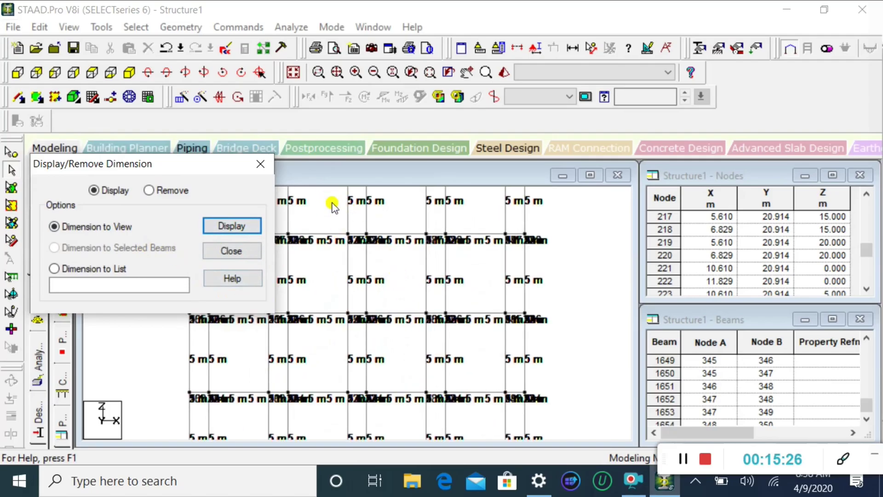
Examine the dimensions along the second row of beams in a separate zoom window and close that window.
{"action": "left_click", "coordinate": [318, 69]}
{"action": "left_click_drag", "start_coordinate": [322, 224], "coordinate": [494, 265]}
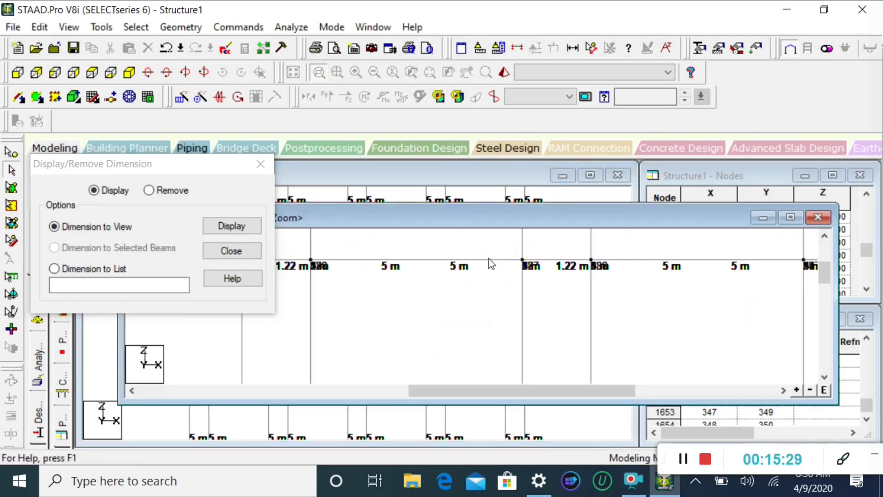
{"action": "left_click", "coordinate": [817, 216]}
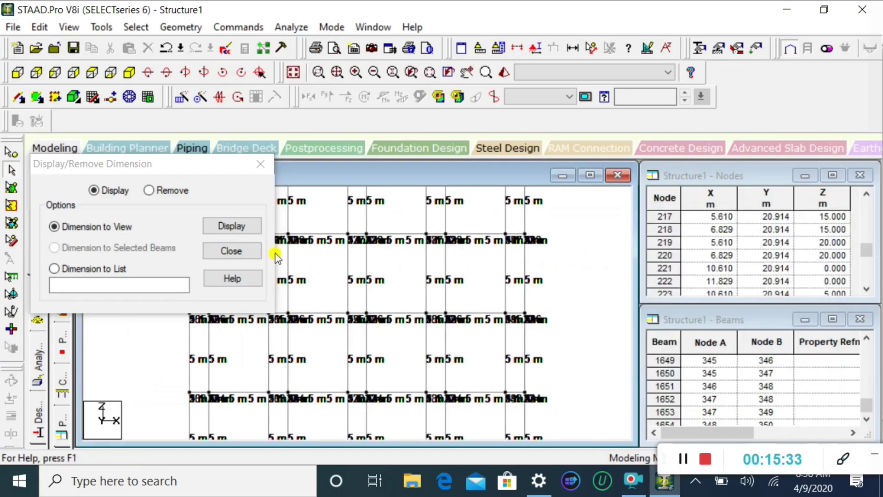
Examine the Dimension to List option and close the Display/Remove Dimension dialog without entering a beam list.
{"action": "left_click", "coordinate": [53, 270]}
{"action": "left_click", "coordinate": [55, 271]}
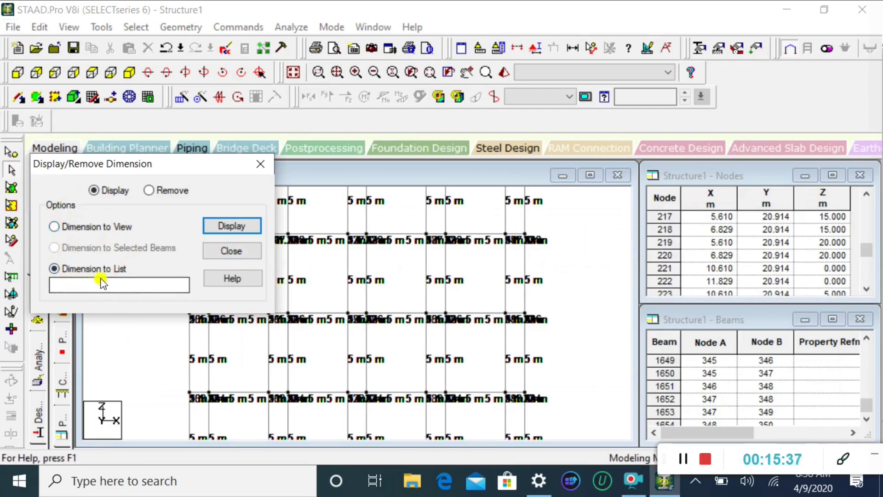
{"action": "left_click_drag", "start_coordinate": [154, 165], "coordinate": [223, 44]}
{"action": "left_click", "coordinate": [173, 163]}
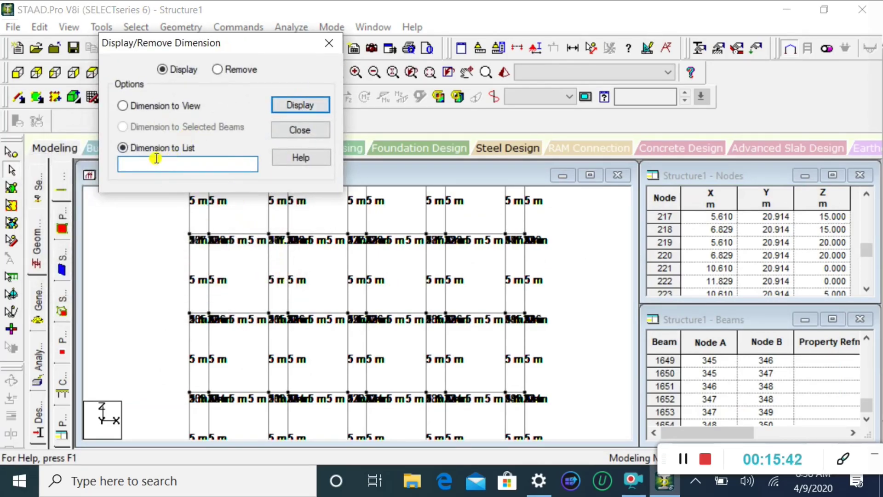
{"action": "left_click", "coordinate": [299, 131]}
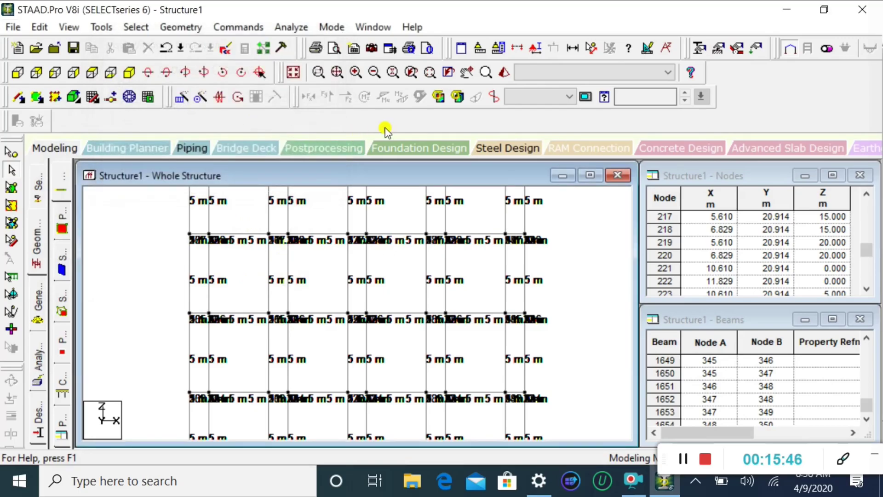
Measure the distance between two adjacent nodes on the frame's upper beam row and clear the displayed measurement.
{"action": "left_click", "coordinate": [591, 48]}
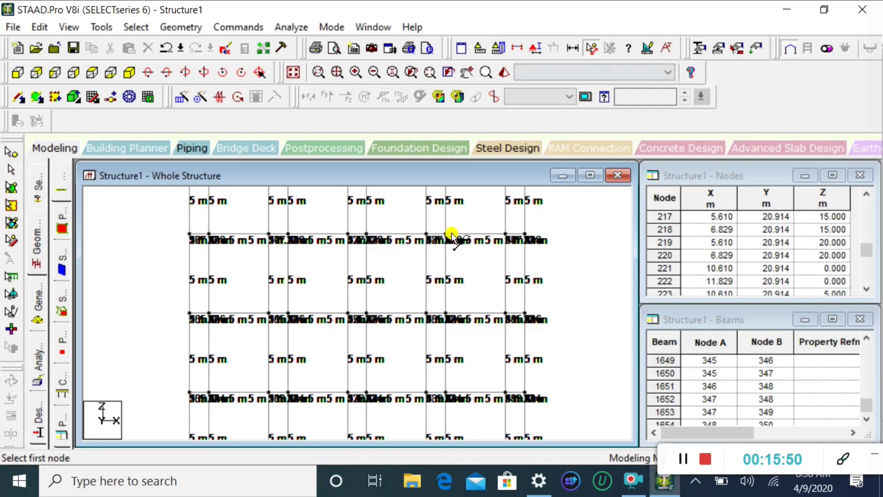
{"action": "left_click", "coordinate": [445, 231]}
{"action": "left_click", "coordinate": [505, 233]}
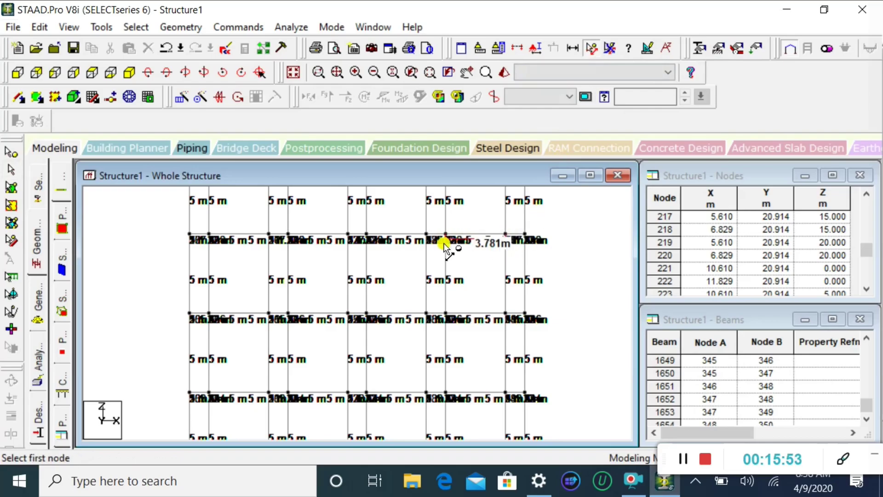
{"action": "scroll", "coordinate": [511, 230], "scroll_direction": "up", "scroll_amount": 1}
{"action": "scroll", "coordinate": [520, 225], "scroll_direction": "up", "scroll_amount": 1}
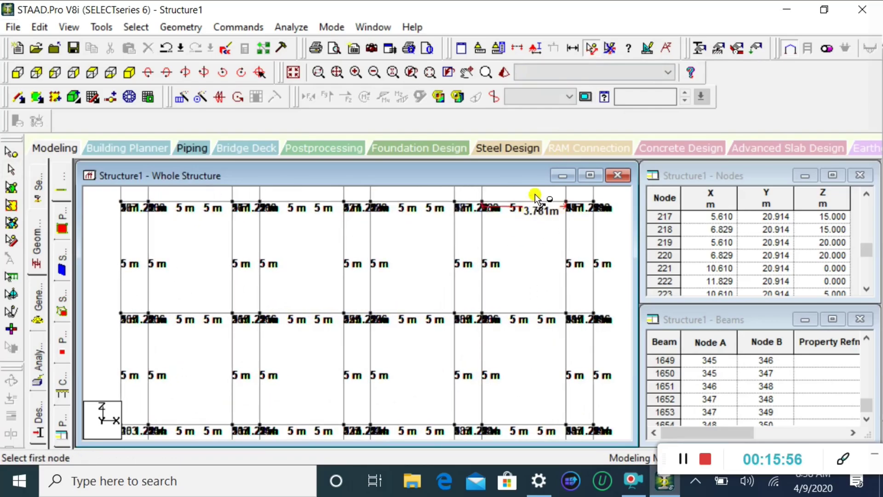
{"action": "scroll", "coordinate": [536, 194], "scroll_direction": "down", "scroll_amount": 2}
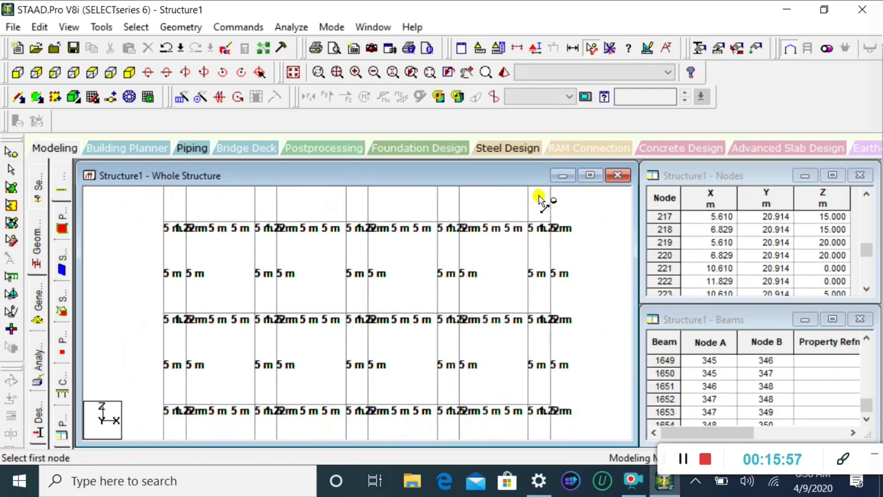
{"action": "left_click", "coordinate": [618, 48]}
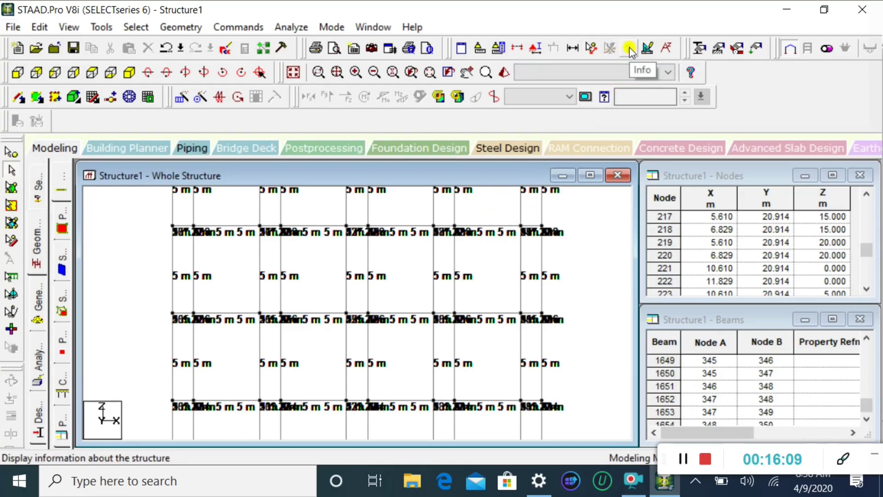
Review the Scales, Loads and Results, Force Limits, Animation, Labels and Design Results settings of the Diagrams dialog and close it without changes.
{"action": "left_click", "coordinate": [648, 48]}
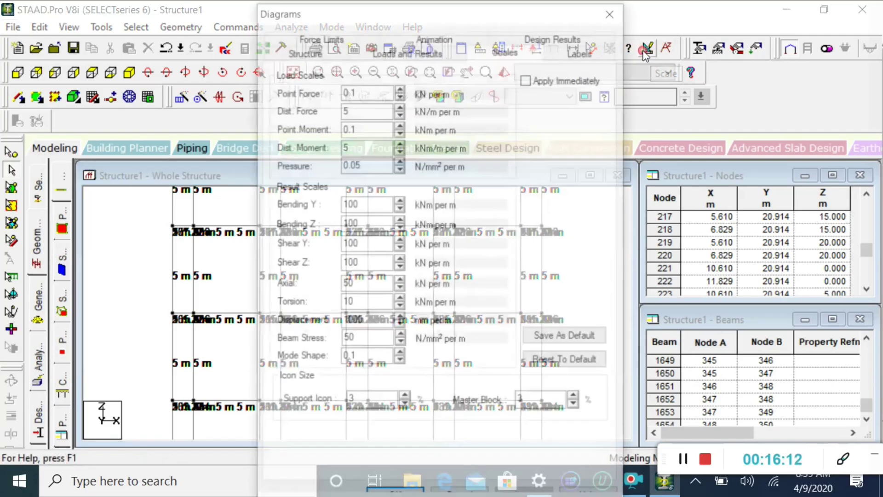
{"action": "left_click", "coordinate": [410, 54]}
{"action": "left_click", "coordinate": [510, 52]}
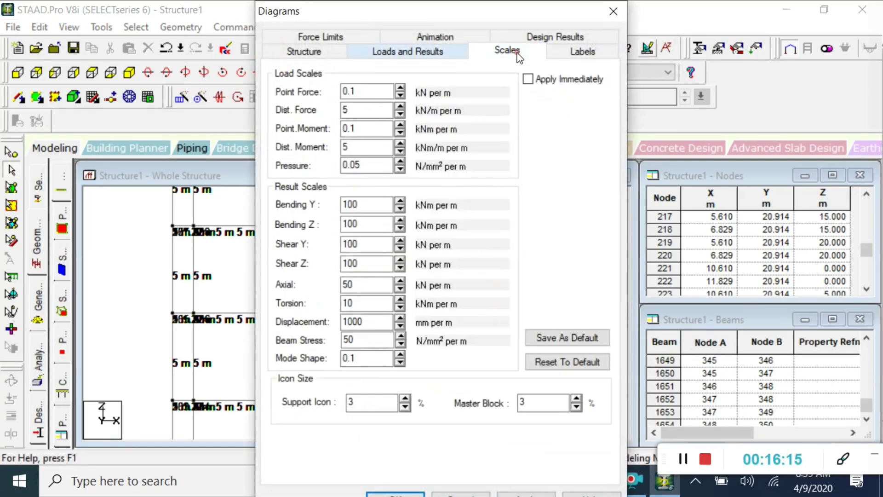
{"action": "left_click", "coordinate": [320, 54]}
{"action": "left_click", "coordinate": [506, 50]}
{"action": "left_click", "coordinate": [437, 52]}
{"action": "left_click", "coordinate": [582, 51]}
{"action": "left_click", "coordinate": [554, 37]}
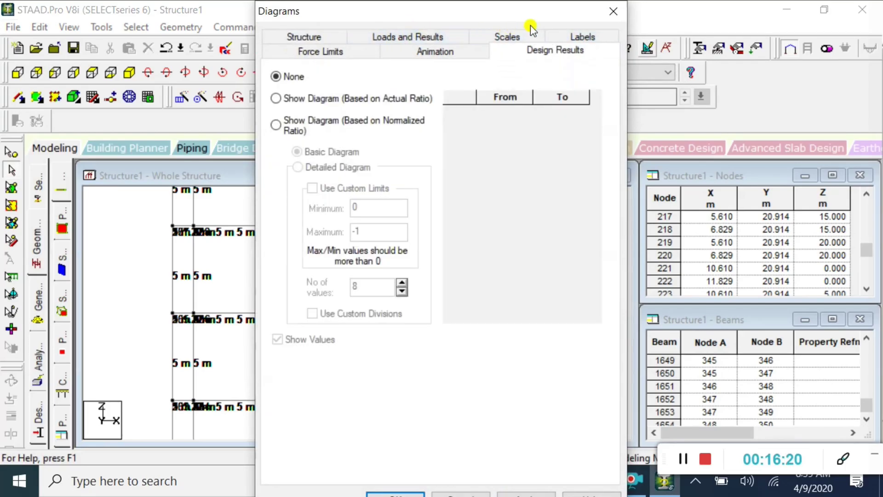
{"action": "left_click", "coordinate": [609, 9]}
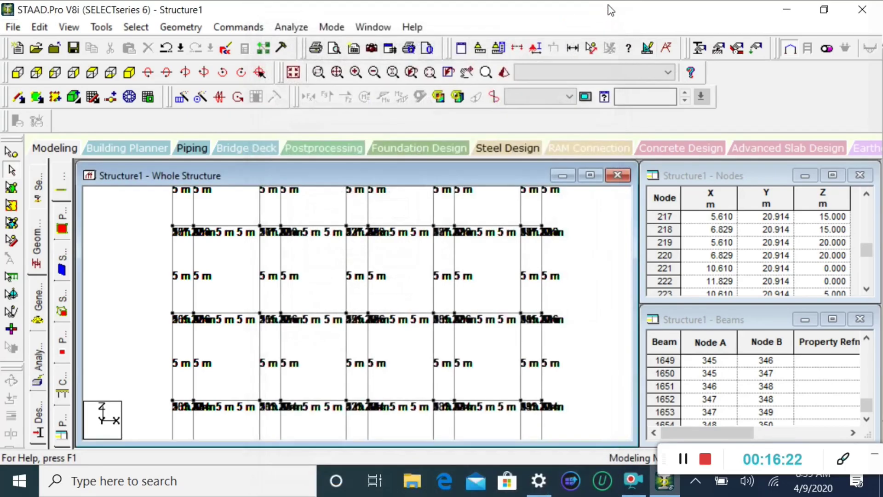
Insert the text label "erf" in the empty area to the right of the frame.
{"action": "left_click", "coordinate": [668, 48]}
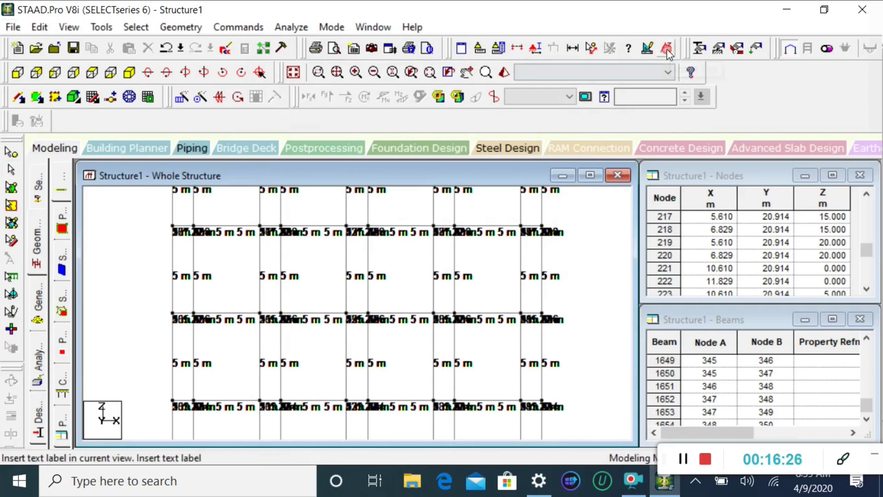
{"action": "left_click", "coordinate": [583, 292]}
{"action": "type", "text": "erf"}
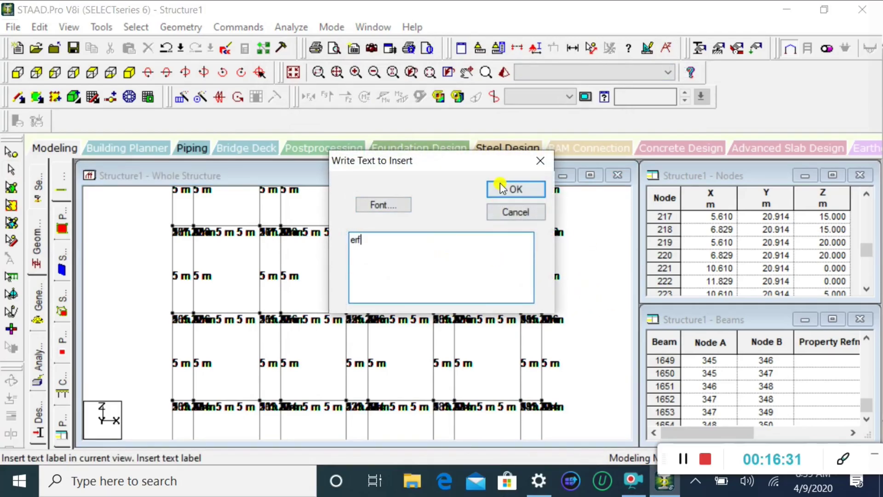
{"action": "left_click", "coordinate": [505, 188]}
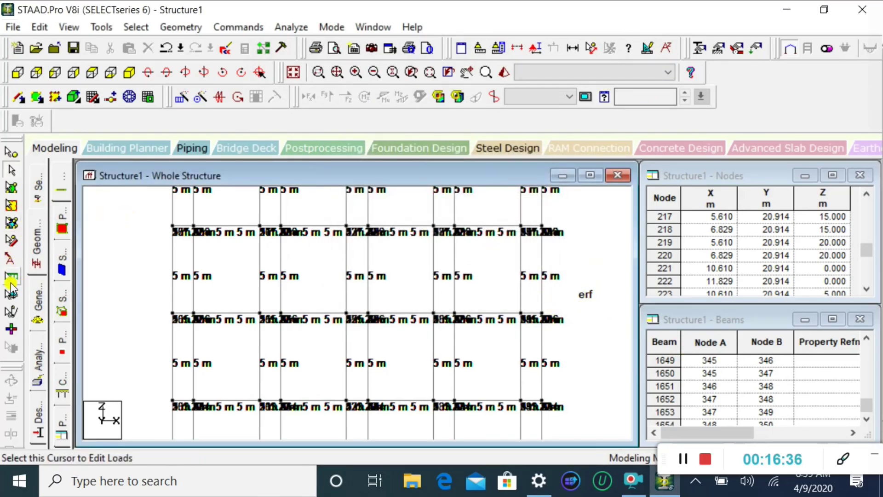
Delete the "erf" text label with the text label cursor.
{"action": "left_click", "coordinate": [10, 259]}
{"action": "left_click", "coordinate": [583, 294]}
{"action": "key", "text": "Delete"}
{"action": "left_click", "coordinate": [502, 277]}
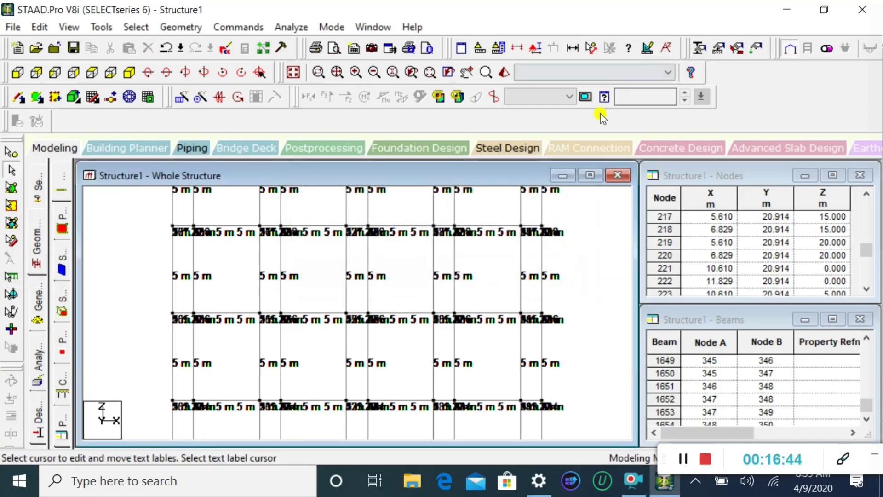
Examine the whole structure's Properties dialog with its section and assignment options and close it without changes.
{"action": "left_click", "coordinate": [683, 459]}
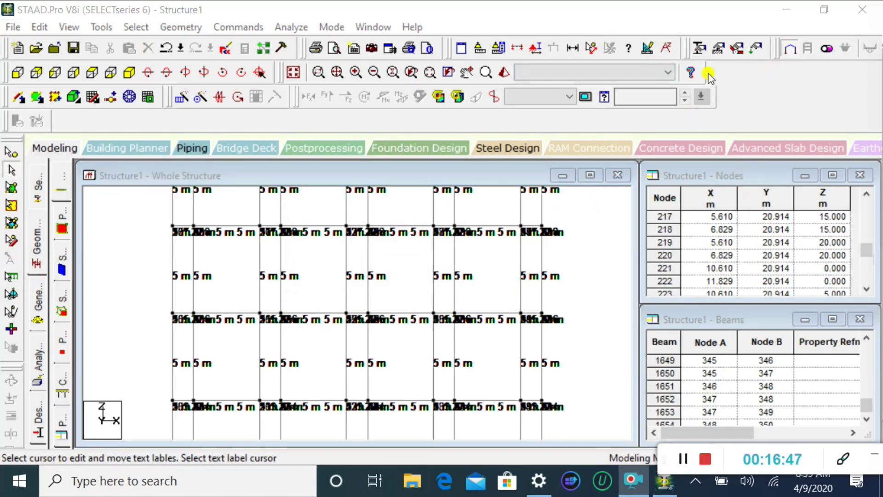
{"action": "left_click", "coordinate": [699, 47]}
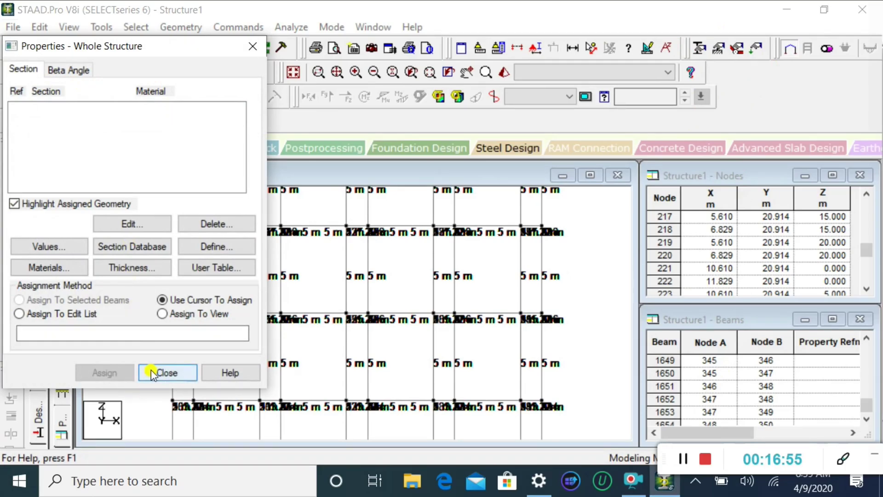
{"action": "left_click", "coordinate": [151, 369]}
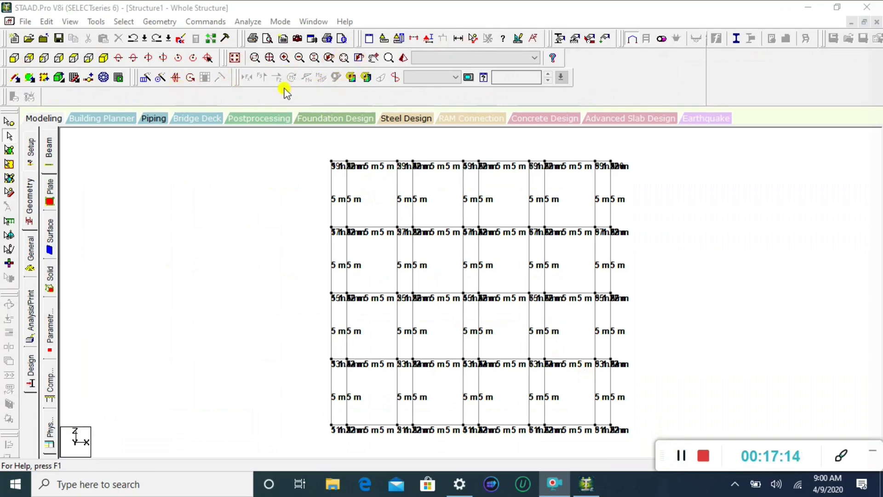
Accept the Auto Save request to save the structure file.
{"action": "left_click", "coordinate": [242, 87]}
{"action": "mouse_move", "coordinate": [258, 82]}
{"action": "left_mouse_down"}
{"action": "mouse_move", "coordinate": [240, 89]}
{"action": "mouse_move", "coordinate": [299, 87]}
{"action": "mouse_move", "coordinate": [245, 94]}
{"action": "left_mouse_up"}
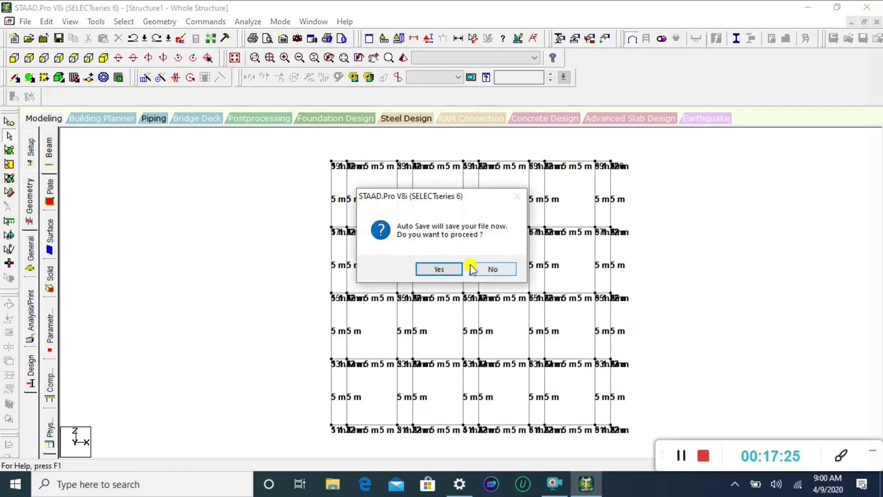
{"action": "left_click", "coordinate": [457, 269]}
{"action": "left_click", "coordinate": [362, 258]}
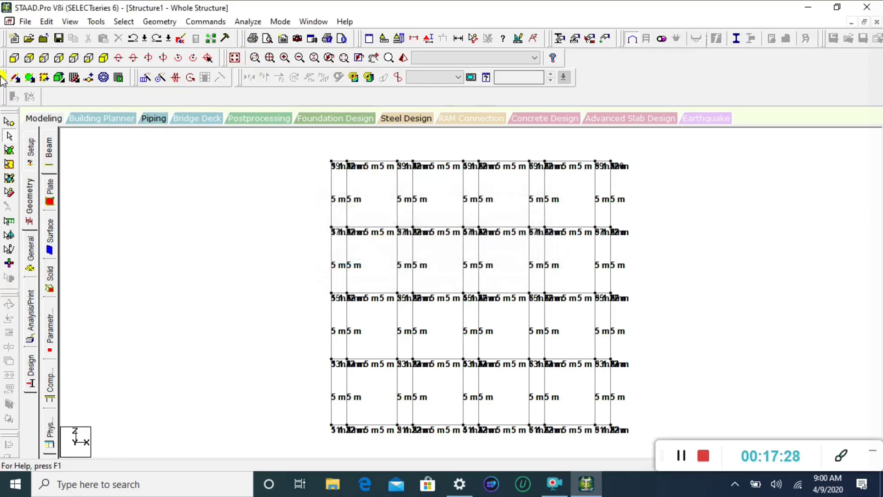
Use Add Beam to connect the second and third nodes of the frame's second beam row from the top.
{"action": "left_click", "coordinate": [16, 79]}
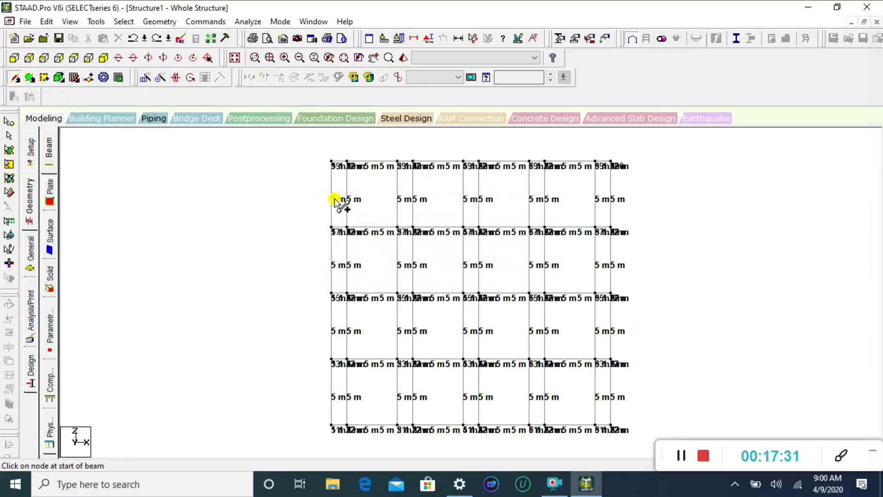
{"action": "left_click_drag", "start_coordinate": [347, 227], "coordinate": [397, 228]}
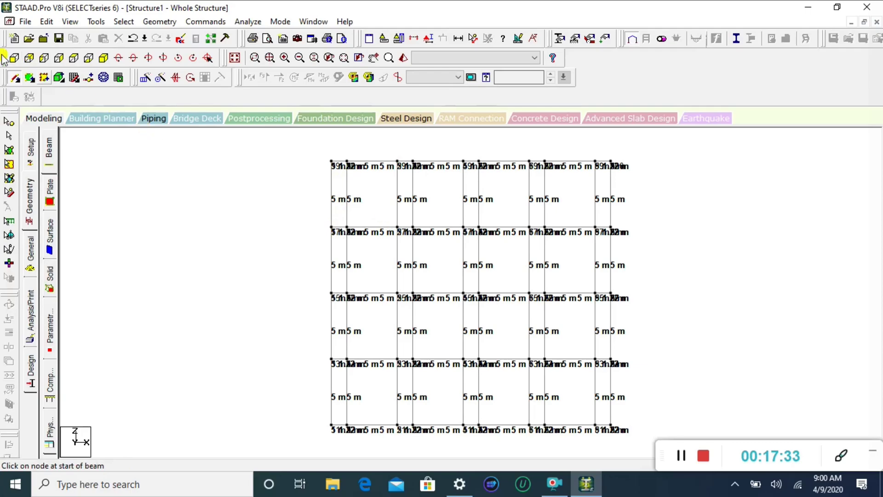
{"action": "left_click", "coordinate": [29, 79]}
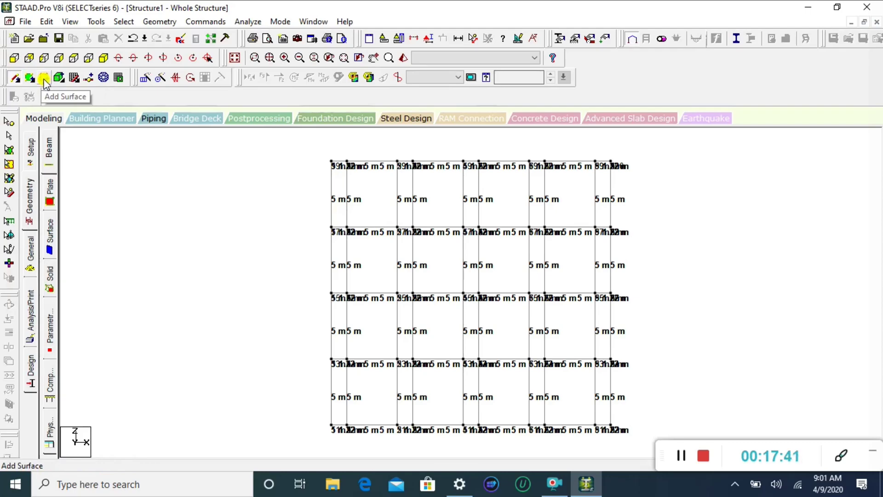
Open the construction grid for adding nodes and beams and close it without adding anything.
{"action": "left_click", "coordinate": [74, 79]}
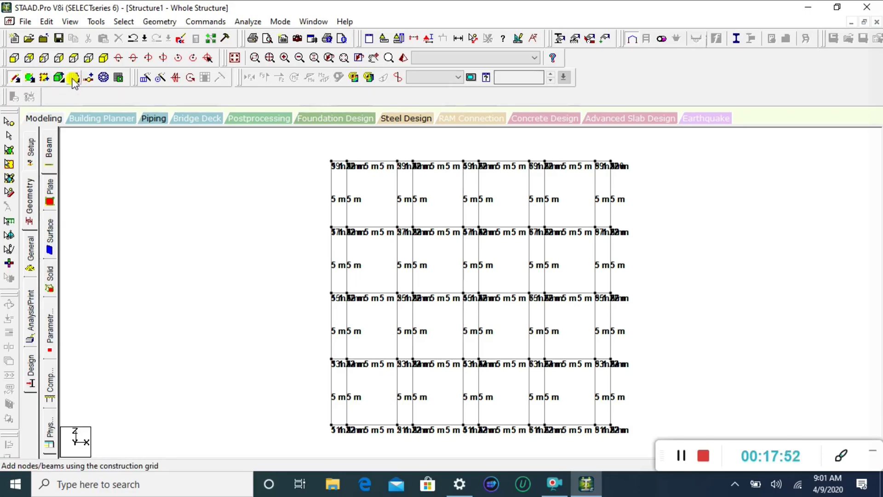
{"action": "left_click_drag", "start_coordinate": [803, 139], "coordinate": [803, 61]}
{"action": "left_click", "coordinate": [873, 57]}
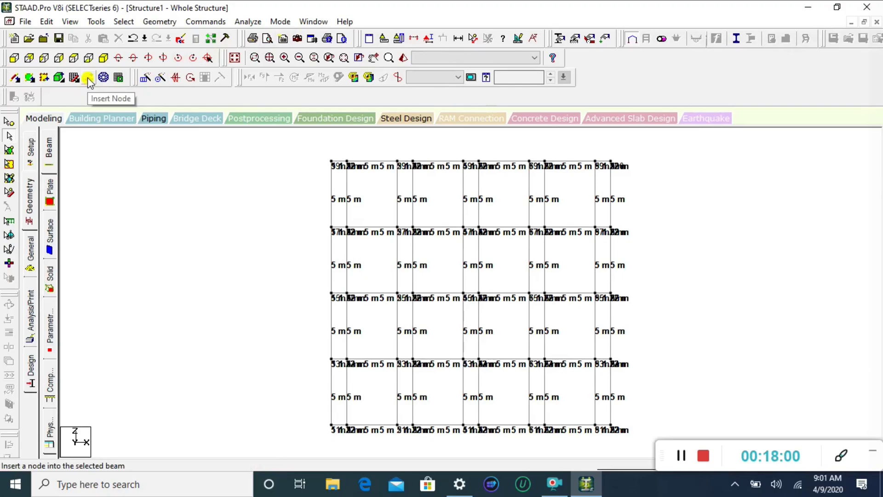
Insert a new node at a set distance into the first 5 m beam of the frame's second beam row from the top.
{"action": "scroll", "coordinate": [400, 188], "scroll_direction": "up", "scroll_amount": 5}
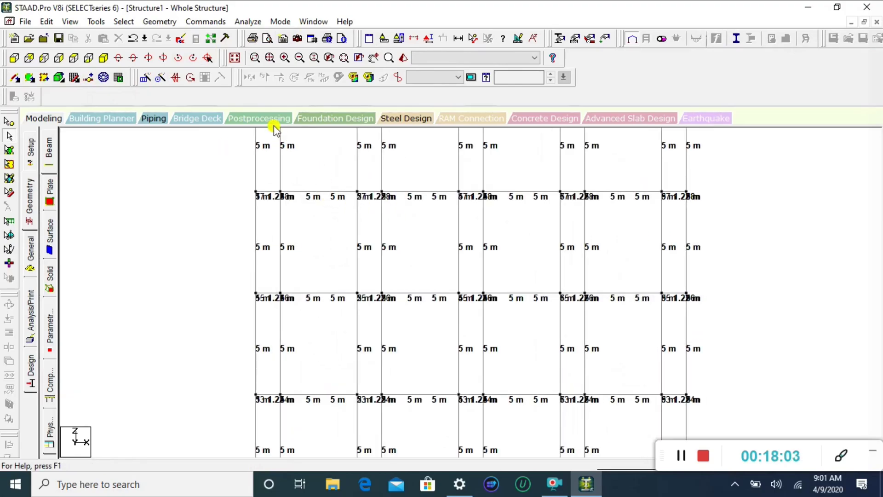
{"action": "left_click", "coordinate": [89, 78]}
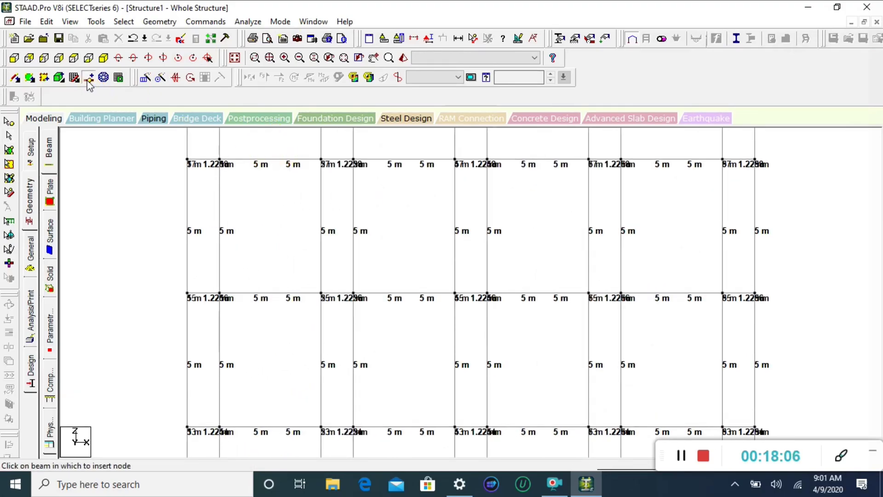
{"action": "left_click", "coordinate": [261, 161]}
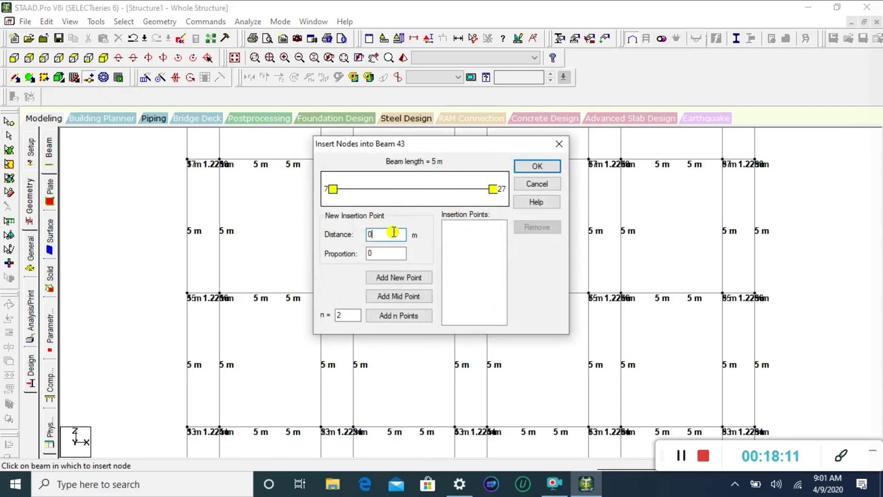
{"action": "key", "text": "BackSpace"}
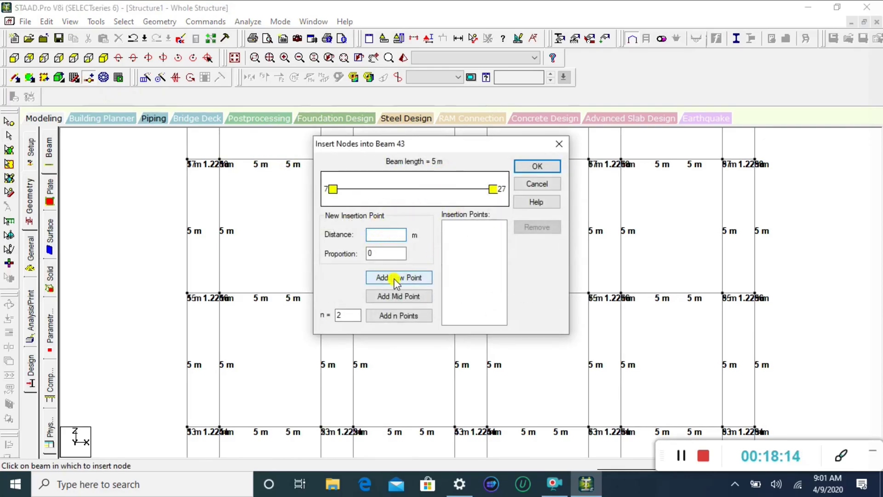
{"action": "left_click", "coordinate": [406, 281]}
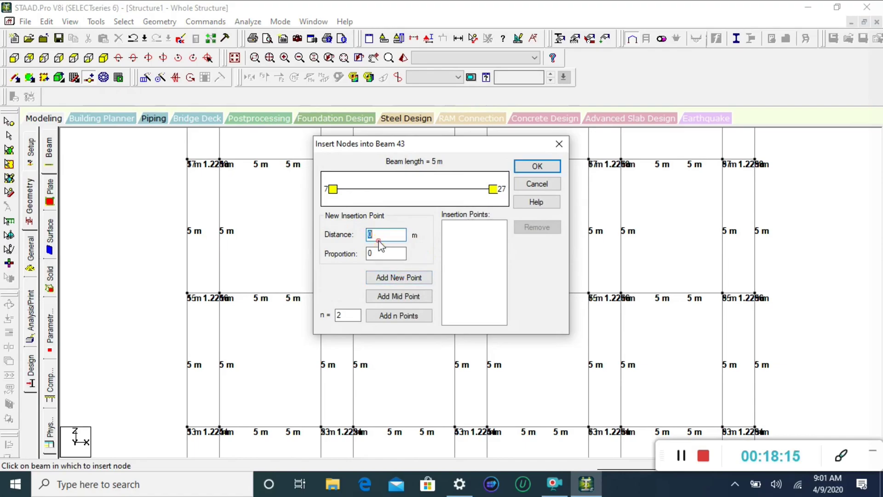
{"action": "left_click", "coordinate": [403, 278]}
{"action": "left_click", "coordinate": [537, 166]}
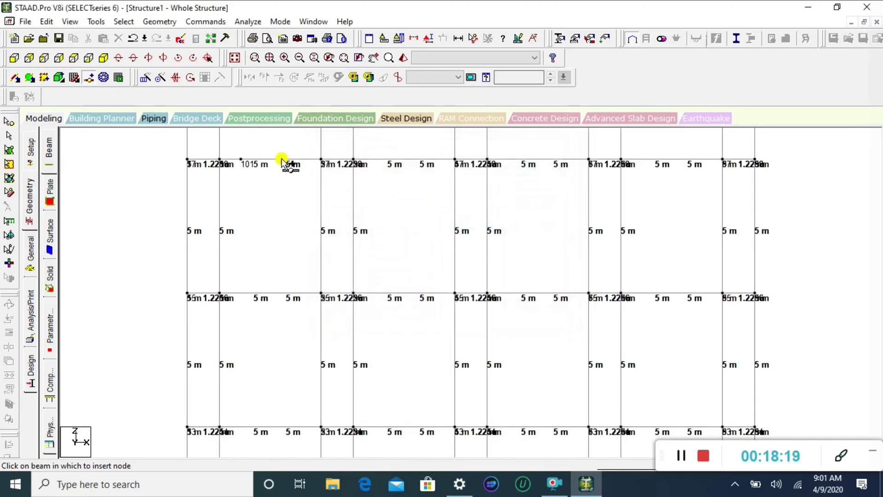
{"action": "left_click", "coordinate": [103, 78]}
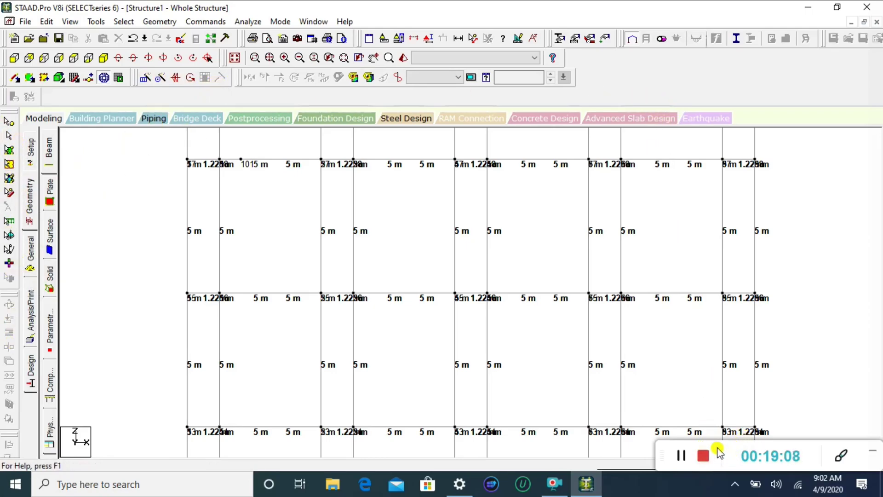
{"action": "left_click_drag", "start_coordinate": [724, 453], "coordinate": [763, 346]}
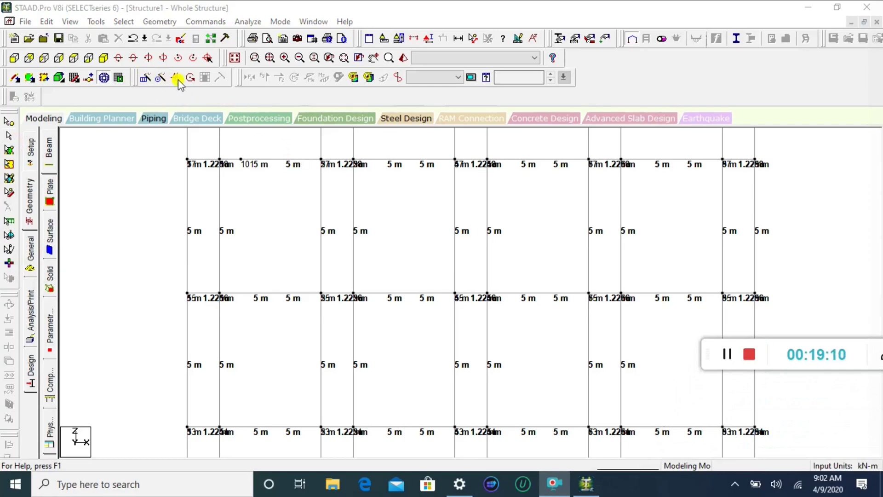